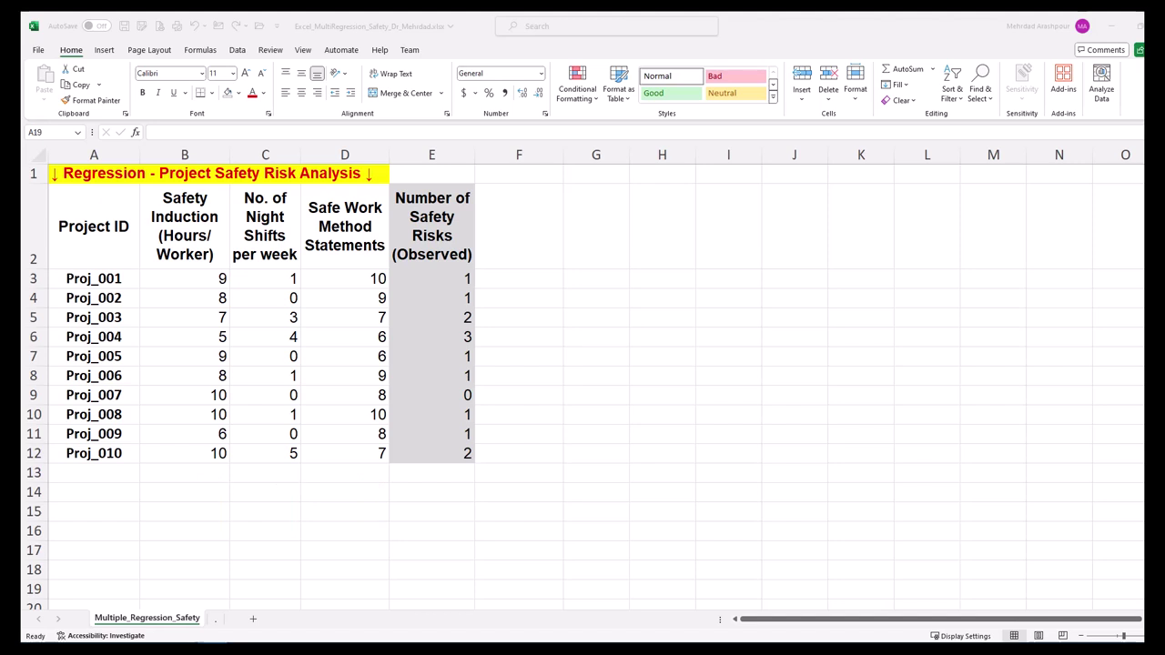
# Enable the Analysis ToolPak add-in through Excel Options > Add-ins
pyautogui.click(37, 52)
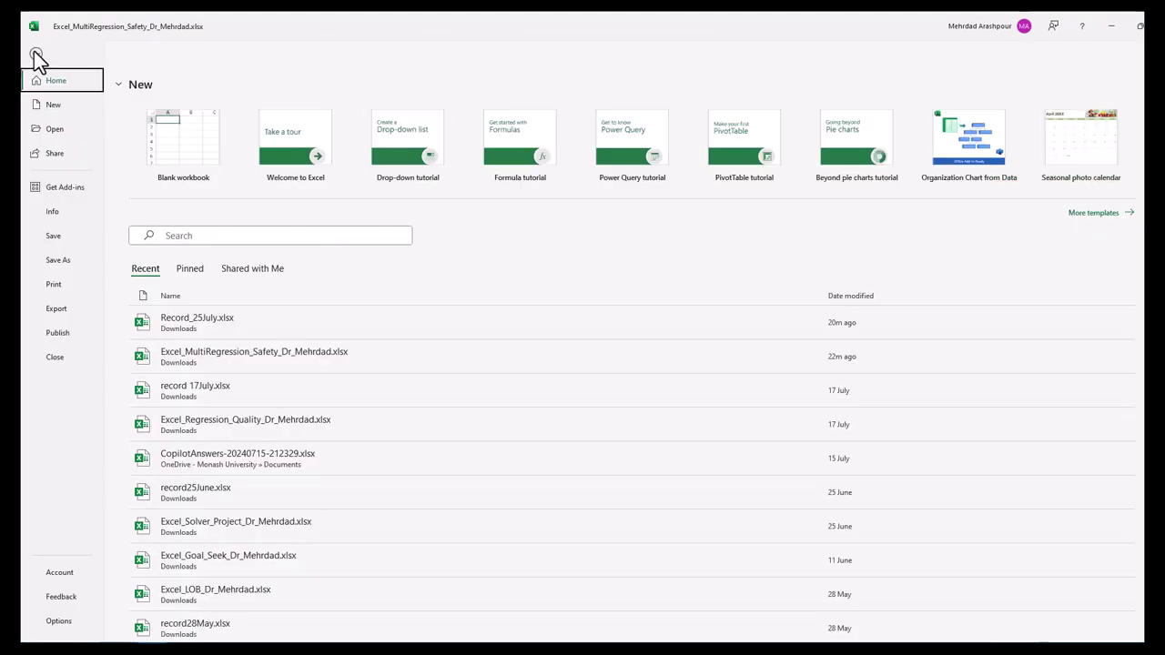
pyautogui.click(78, 625)
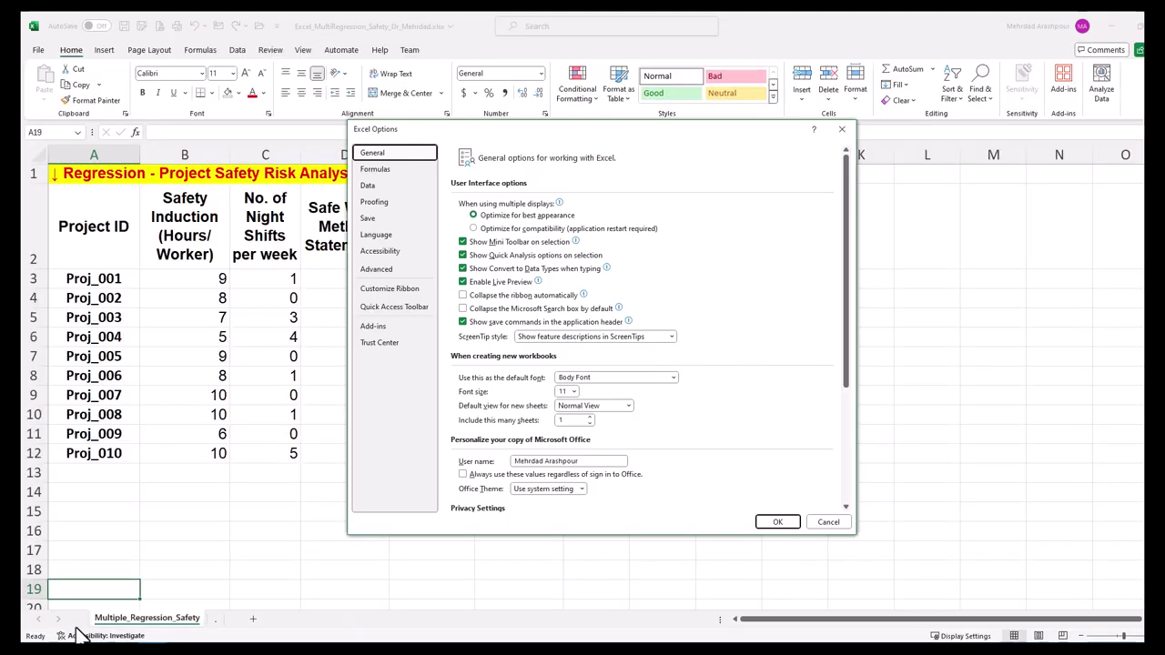
pyautogui.click(391, 326)
pyautogui.click(598, 497)
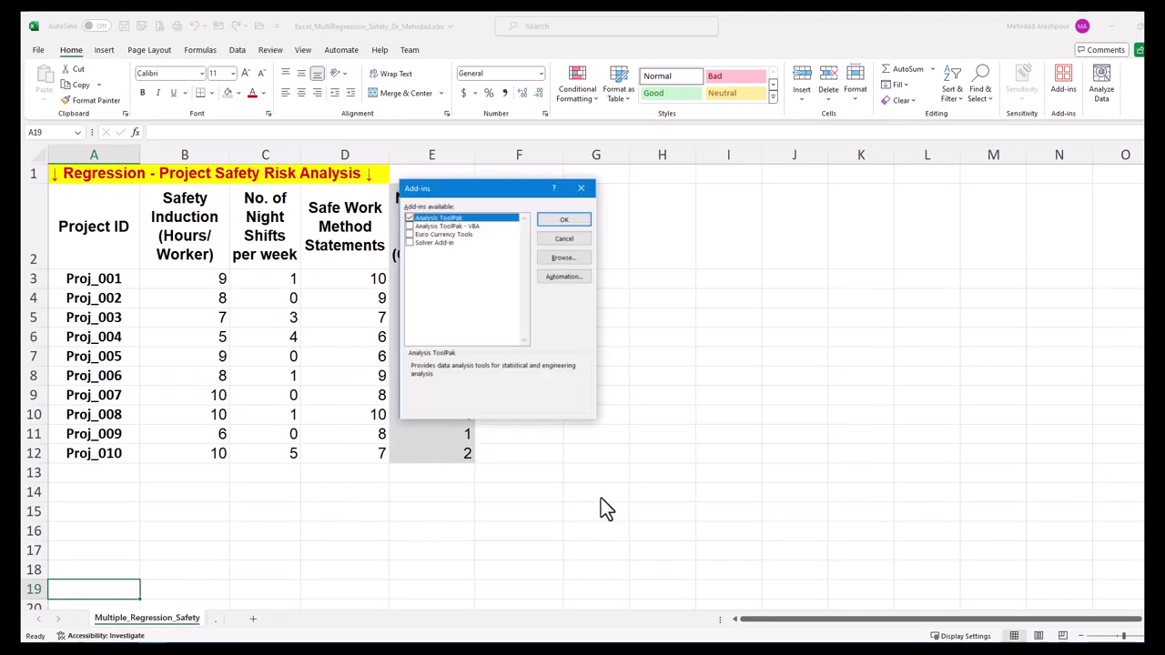
pyautogui.click(562, 222)
pyautogui.click(236, 50)
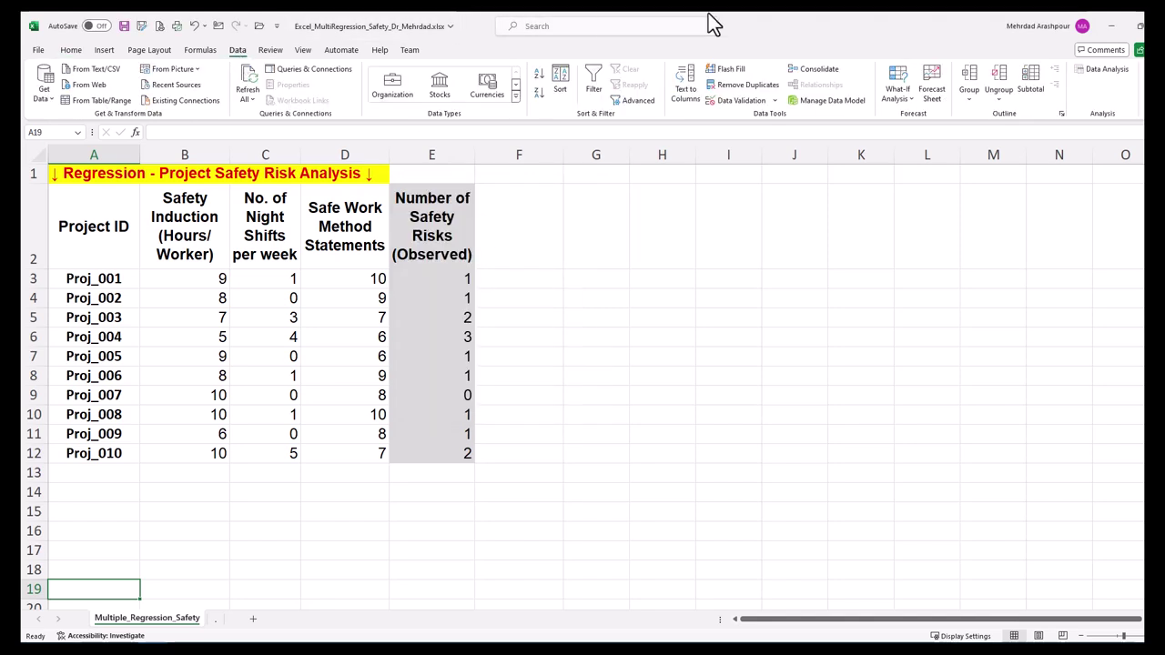
# Run Regression with Y range $E$2:$E$12, X range $B$2:$D$12 and Labels ticked
pyautogui.click(1097, 70)
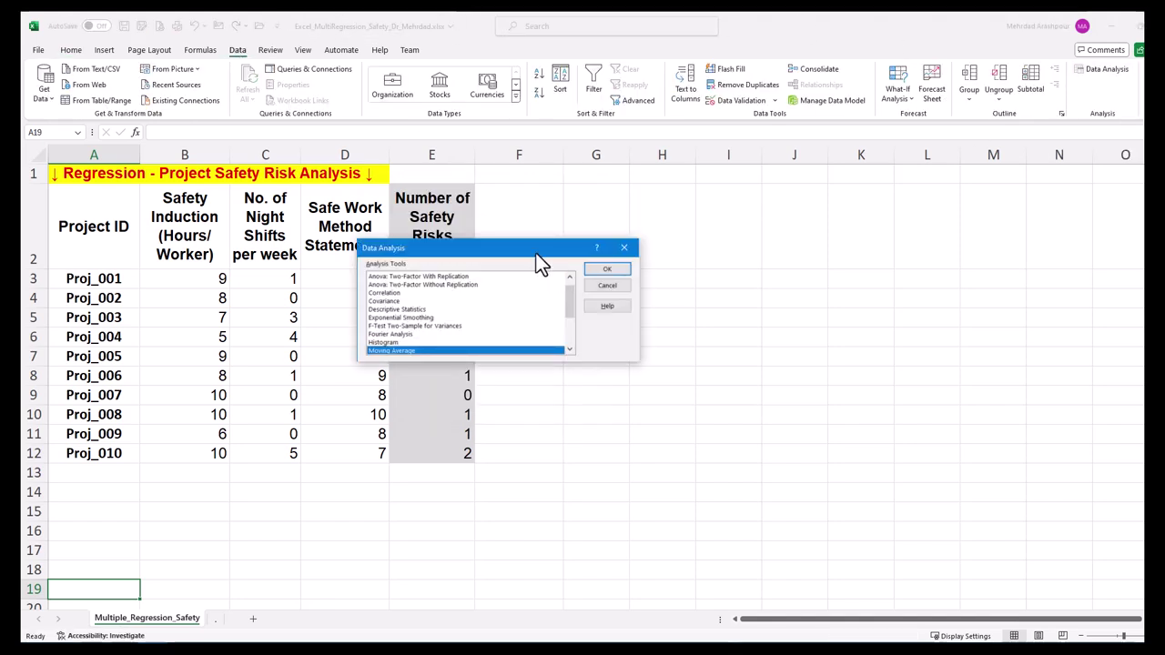
pyautogui.scroll(-2, 510, 291)
pyautogui.click(437, 325)
pyautogui.click(603, 271)
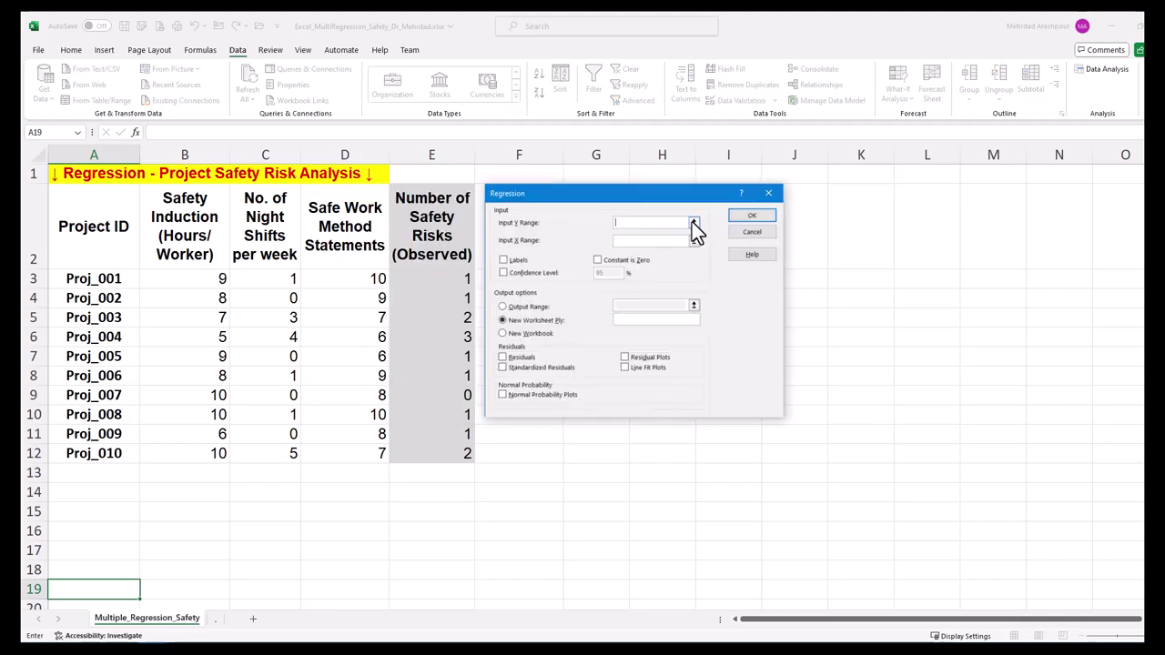
pyautogui.click(694, 227)
pyautogui.moveTo(460, 244); pyautogui.dragTo(461, 452)
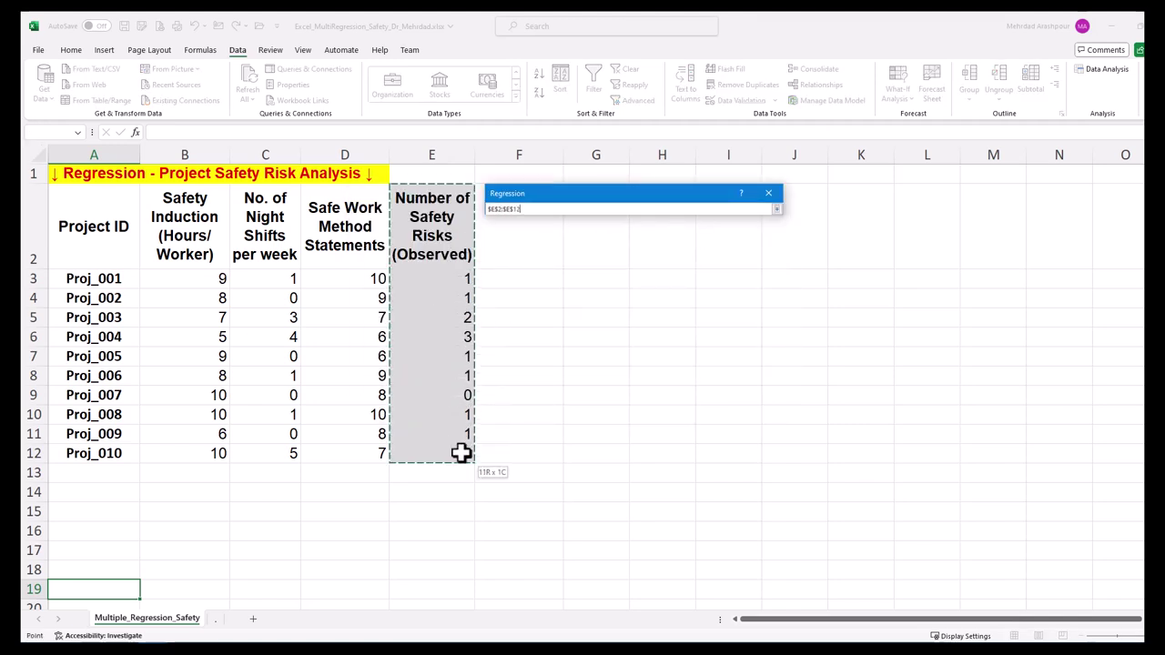
pyautogui.click(777, 211)
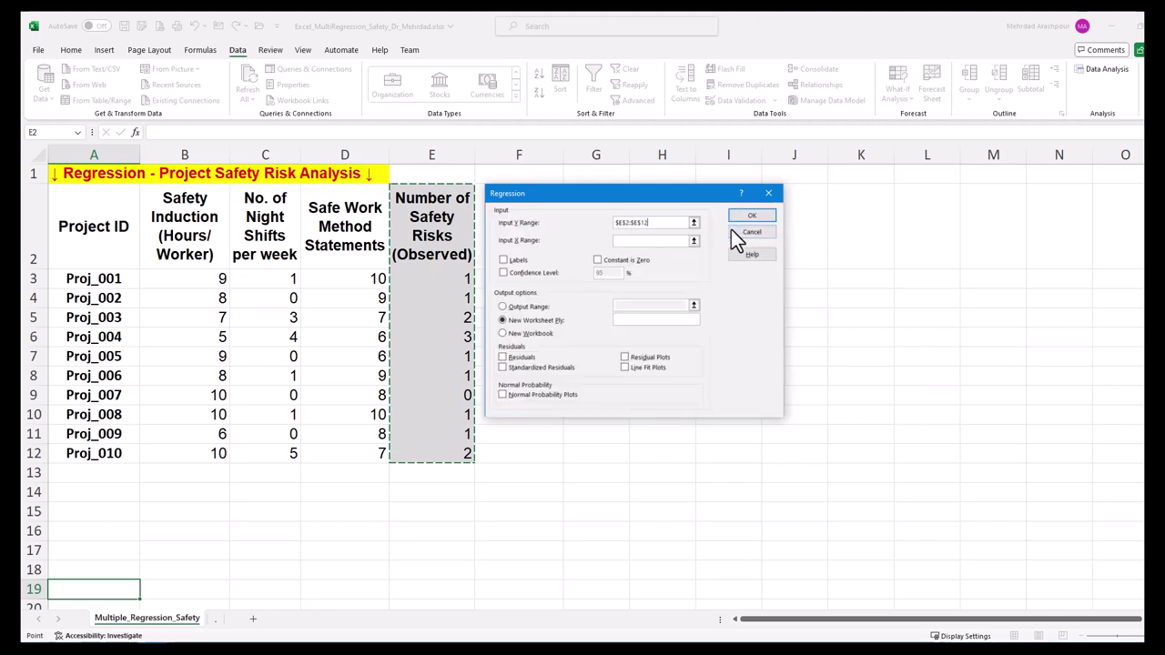
pyautogui.click(696, 240)
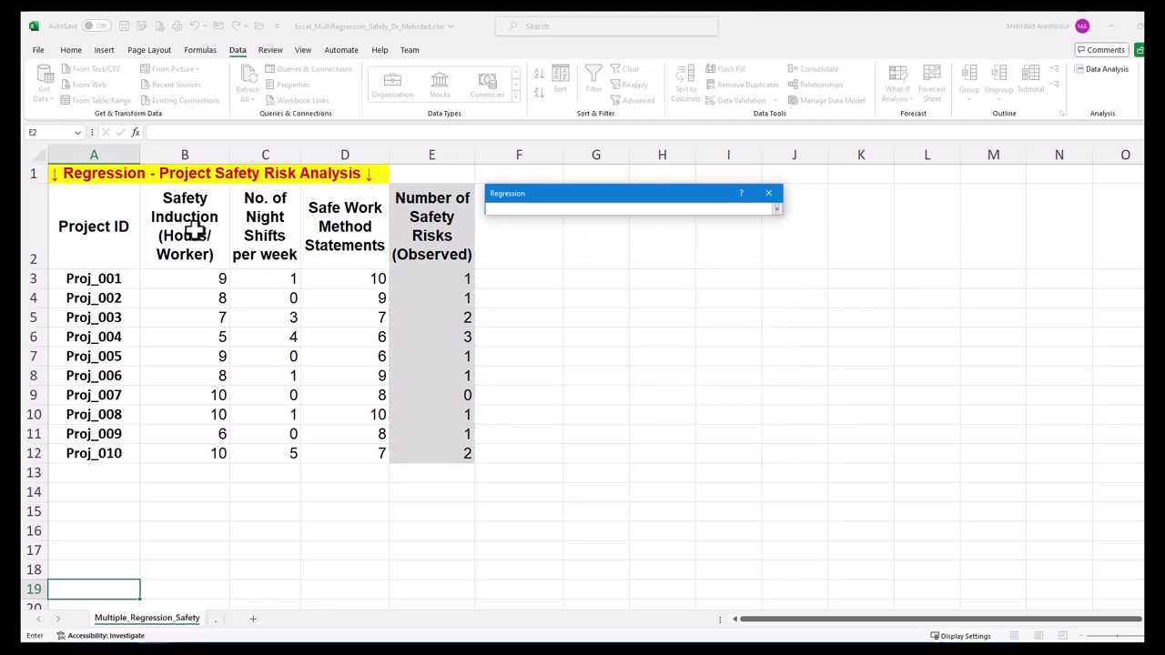
pyautogui.moveTo(189, 229); pyautogui.dragTo(356, 453)
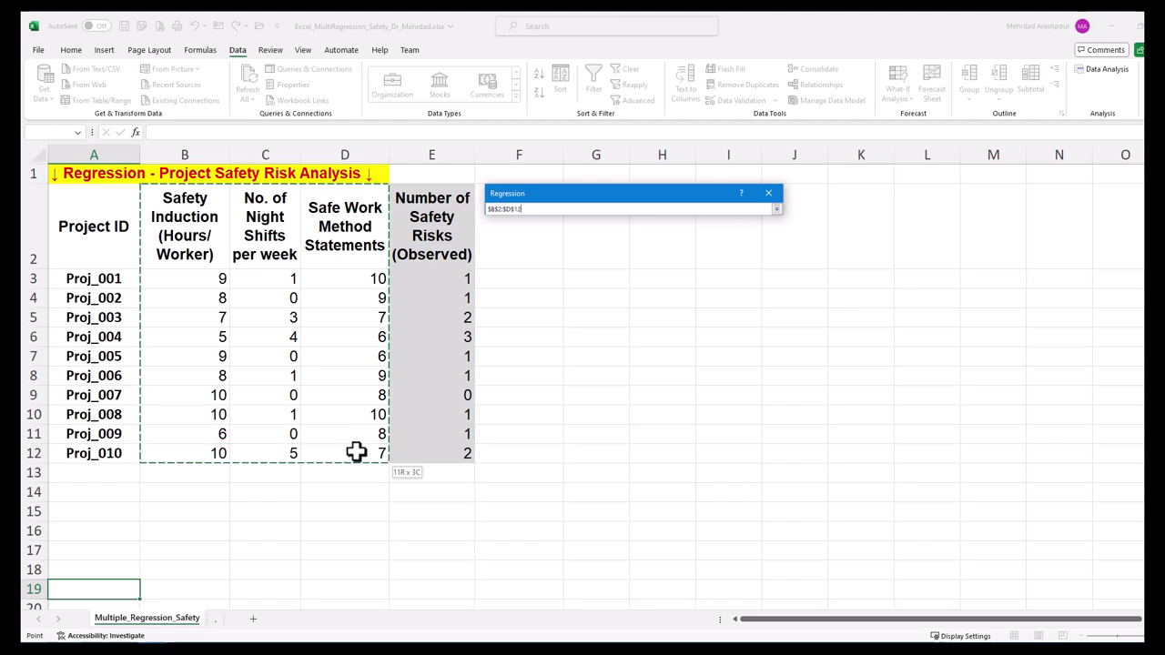
pyautogui.click(777, 210)
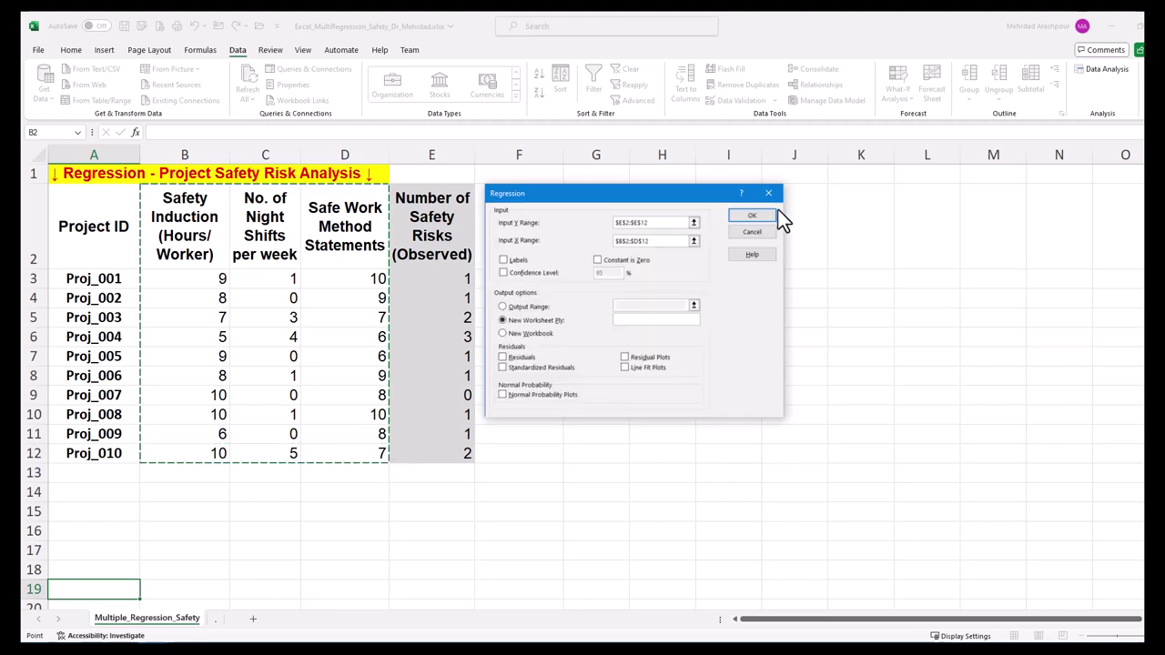
pyautogui.click(502, 260)
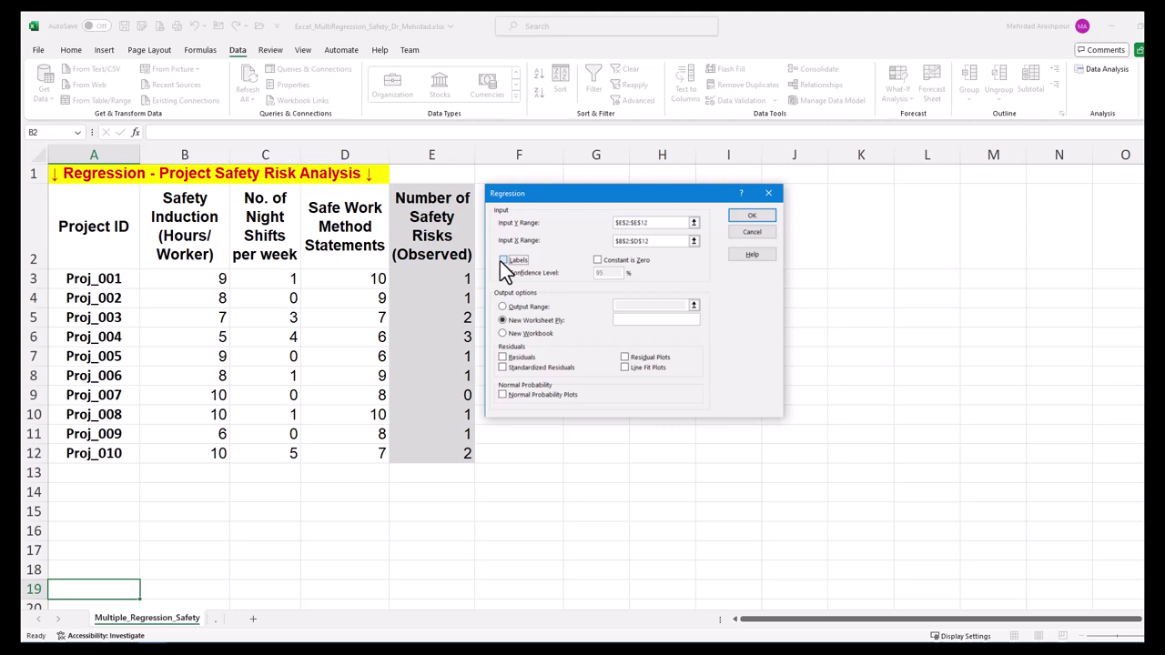
pyautogui.click(748, 218)
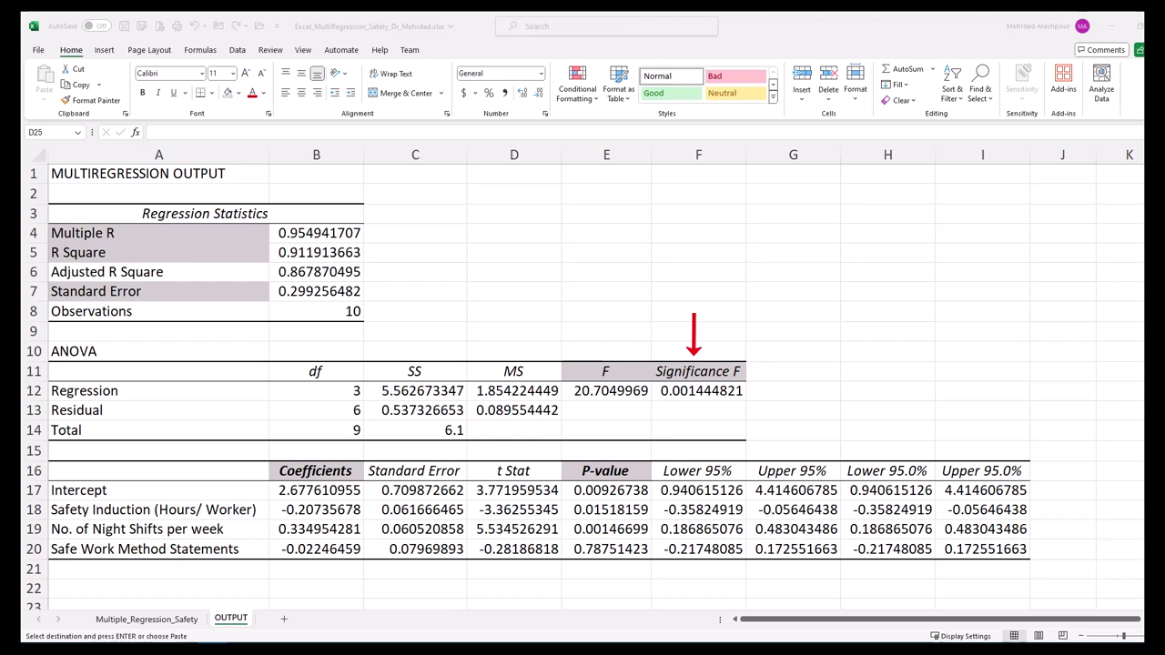
# Cancel the pending copy on the OUTPUT sheet
pyautogui.click(415, 292)
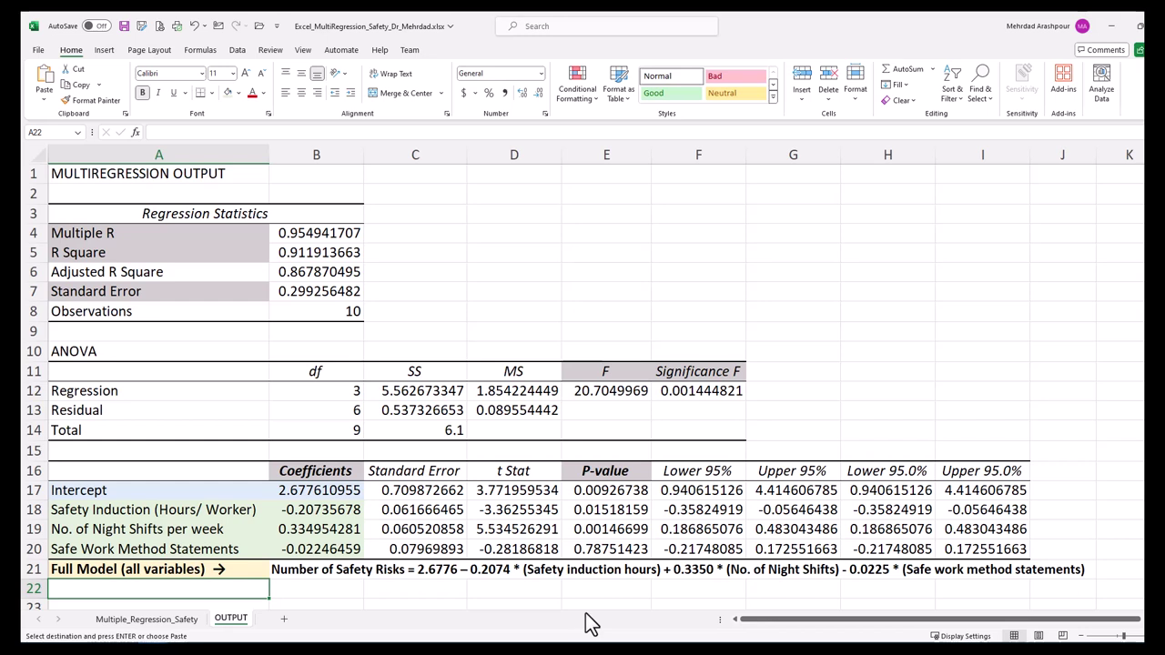
# Check the Safe Work Method Statements P-value and select row 22 cells for the significant-variables equation
pyautogui.click(608, 550)
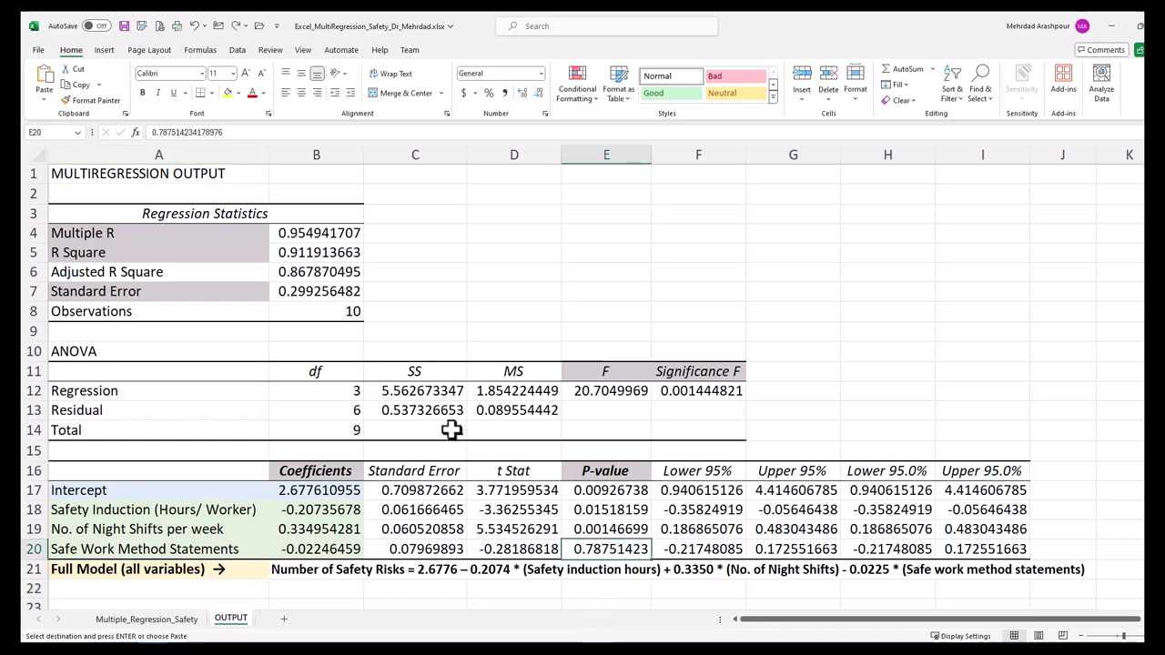
pyautogui.click(228, 594)
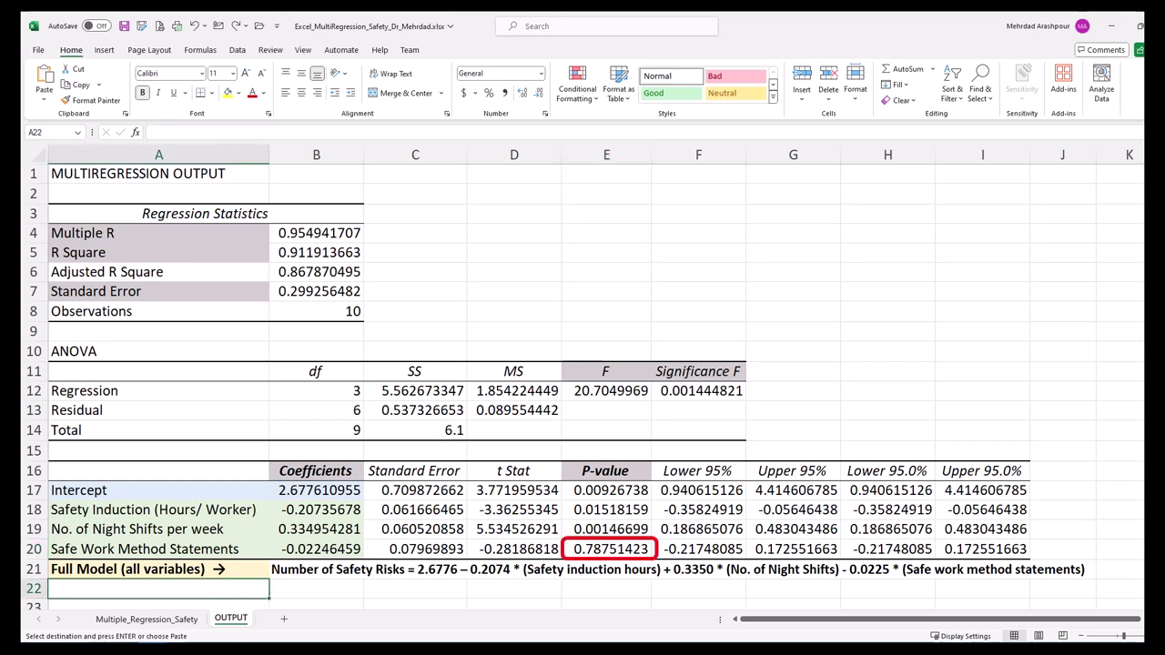
pyautogui.click(970, 594)
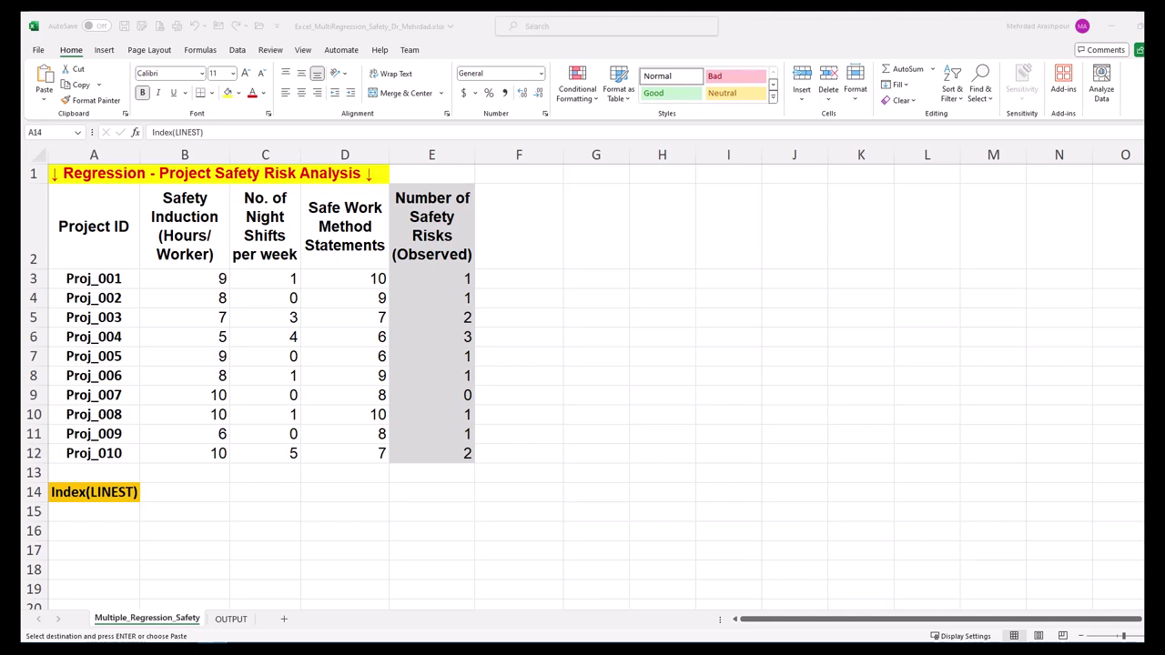
# Enter =INDEX(LINEST($E$3:$E$12,$B$3:$D$12),1) in D14 as an array formula
pyautogui.click(345, 491)
pyautogui.write('=in')
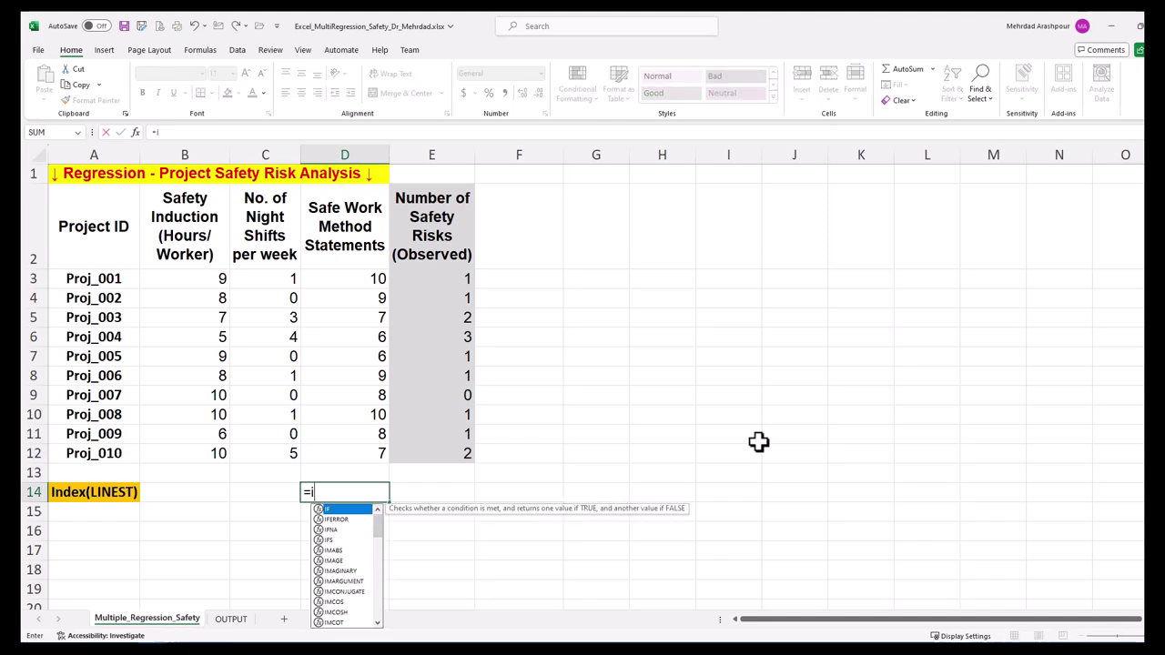
pyautogui.doubleClick(335, 509)
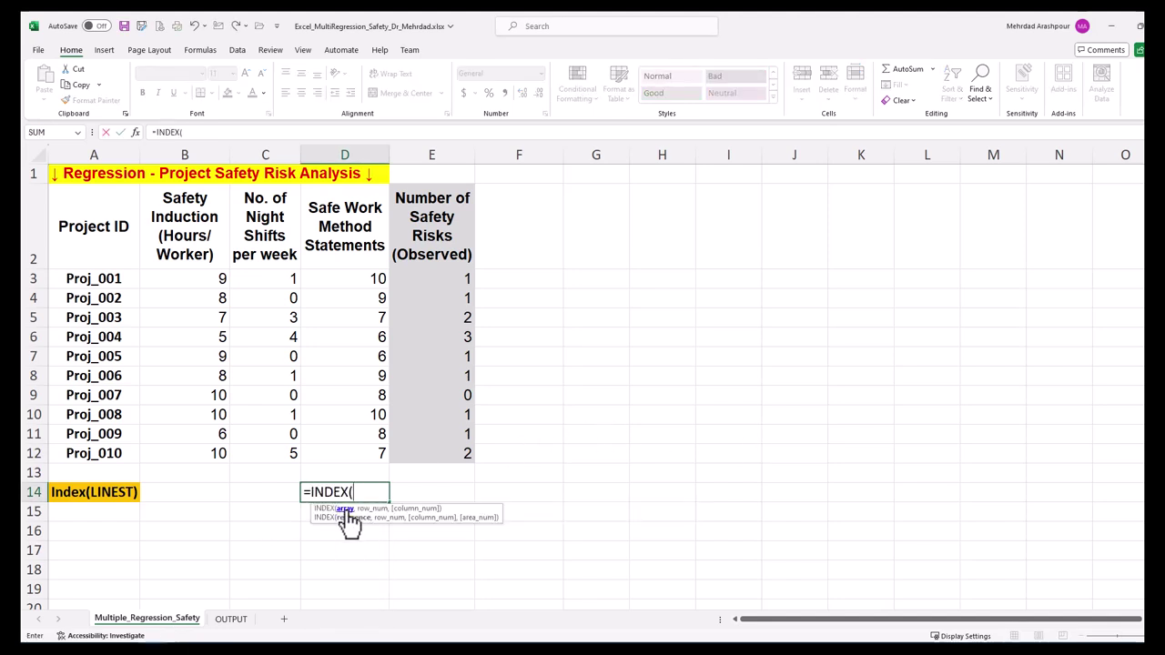
pyautogui.write('li')
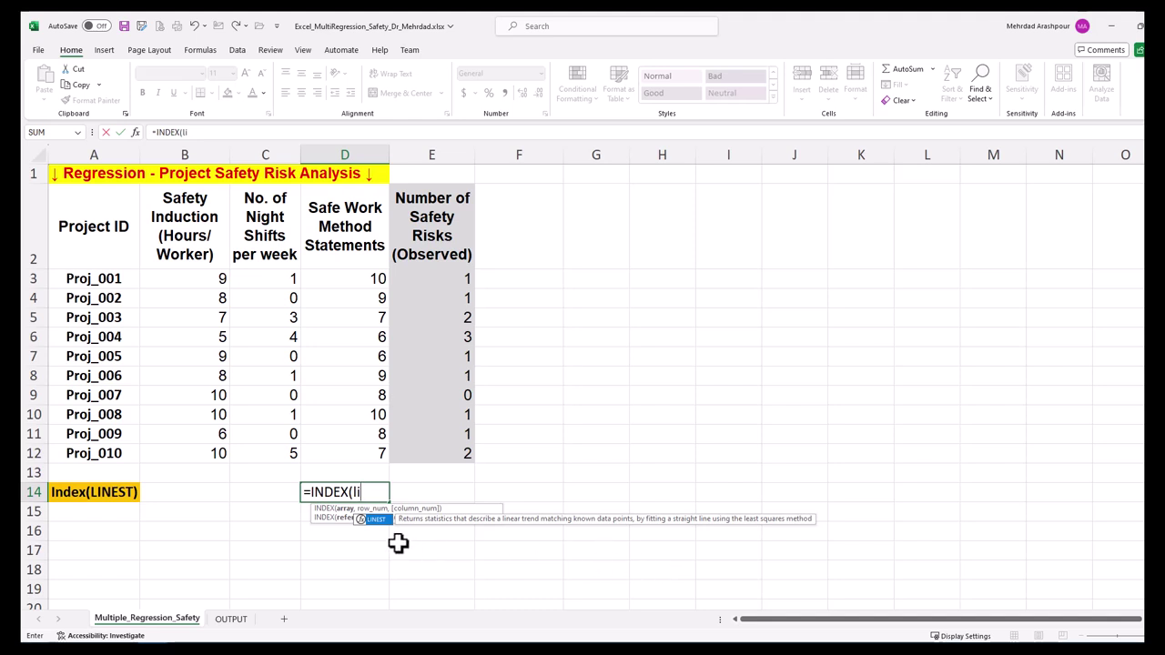
pyautogui.doubleClick(376, 521)
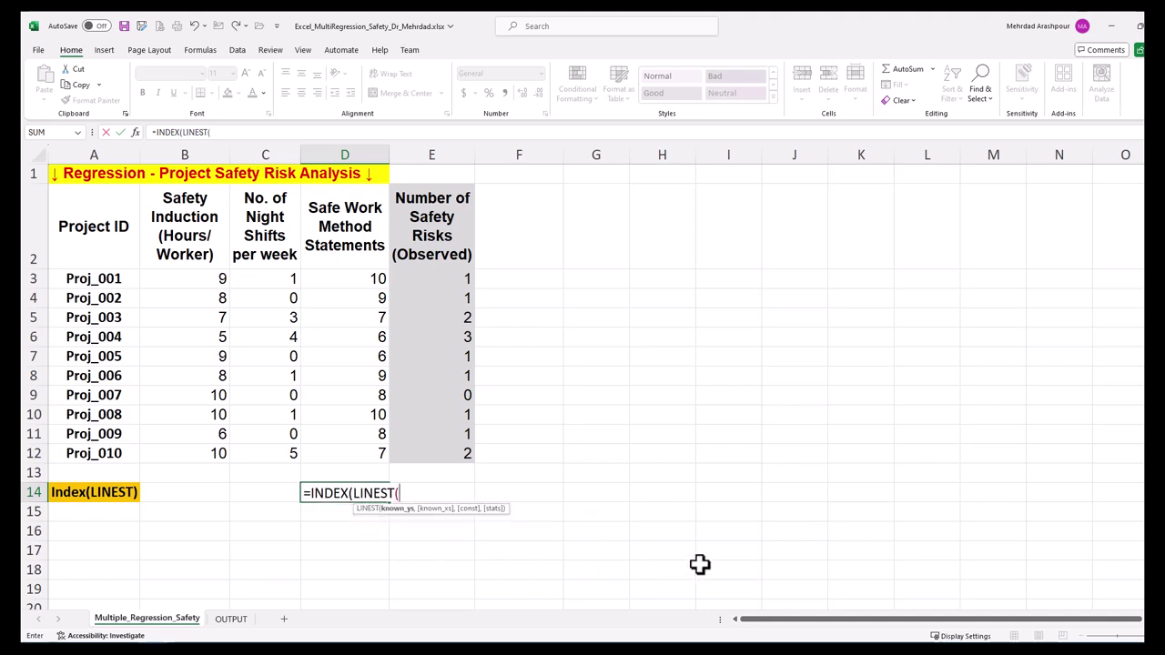
pyautogui.moveTo(460, 278); pyautogui.dragTo(468, 450)
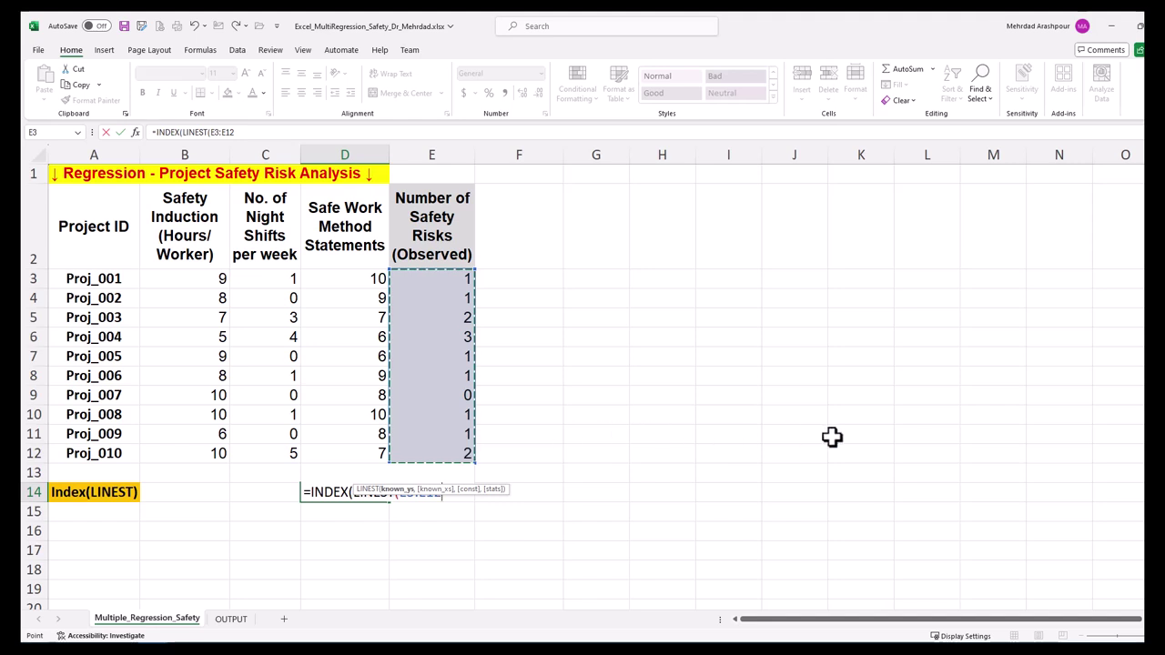
pyautogui.press('F4')
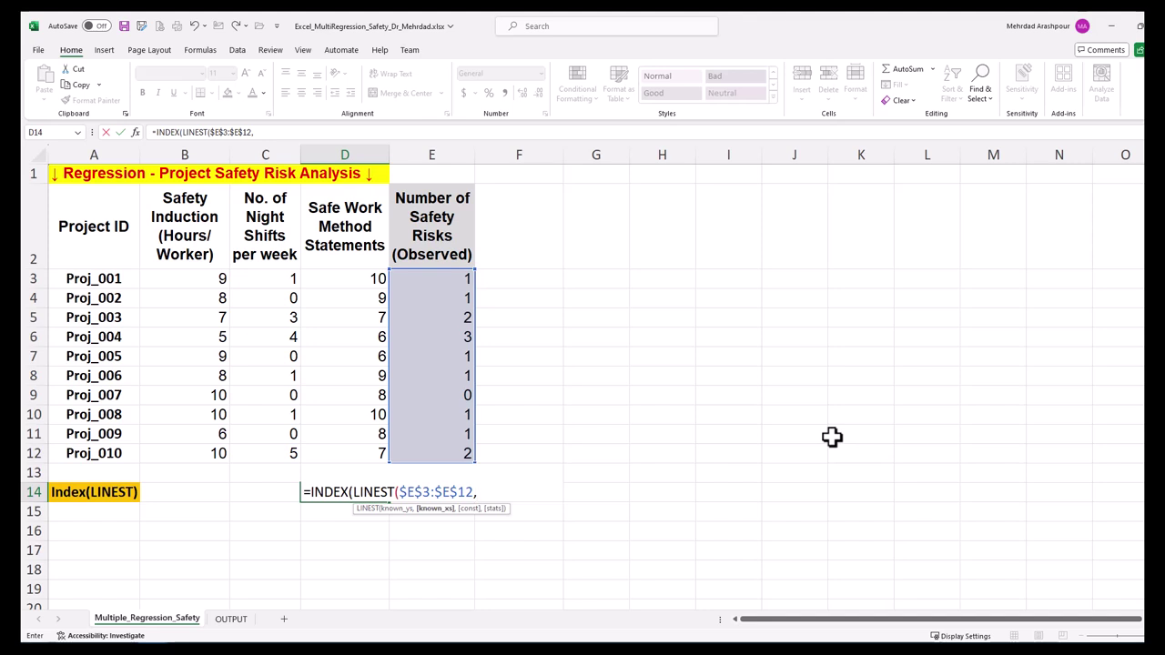
pyautogui.moveTo(199, 281); pyautogui.dragTo(345, 450)
pyautogui.press('F4')
pyautogui.write('),1)')
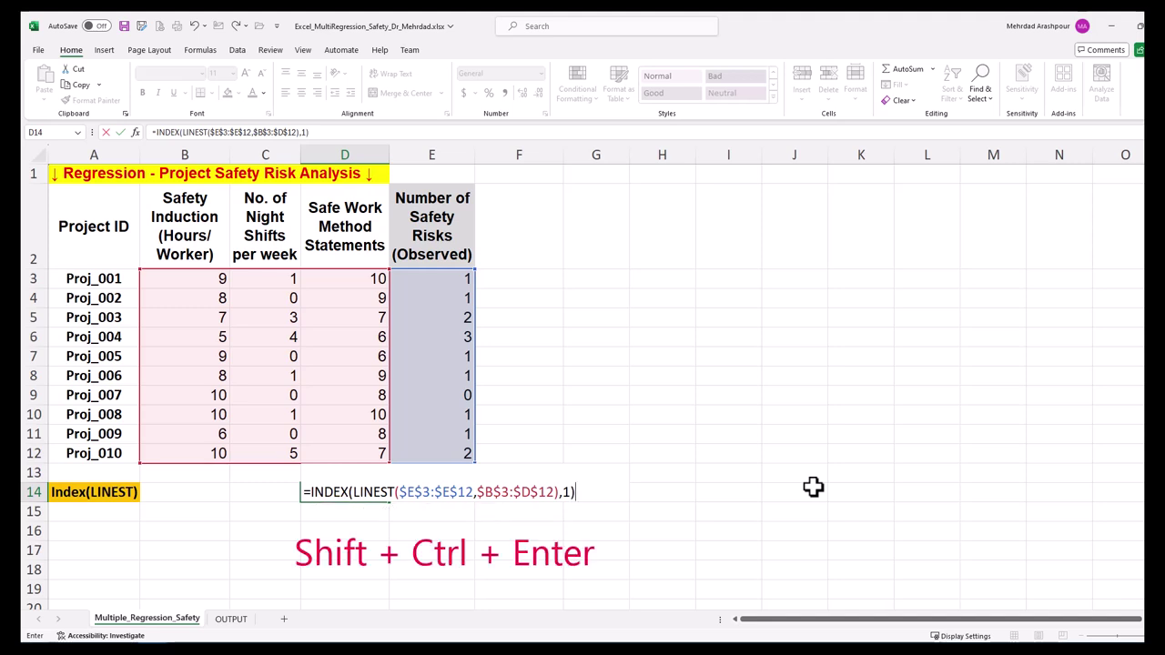
pyautogui.hotkey('ctrl', 'shift', 'Return')
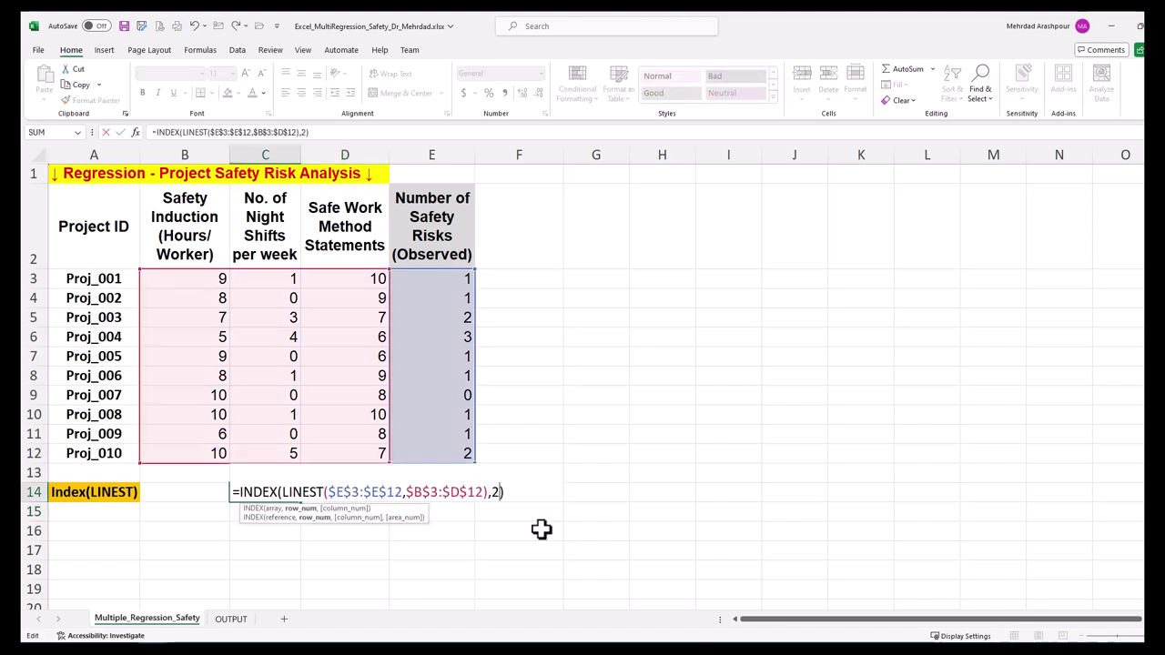
# Complete the coefficients in C14 and B14 and the intercept in E14 using indexes 2, 3 and 4
pyautogui.hotkey('ctrl', 'shift', 'Return')
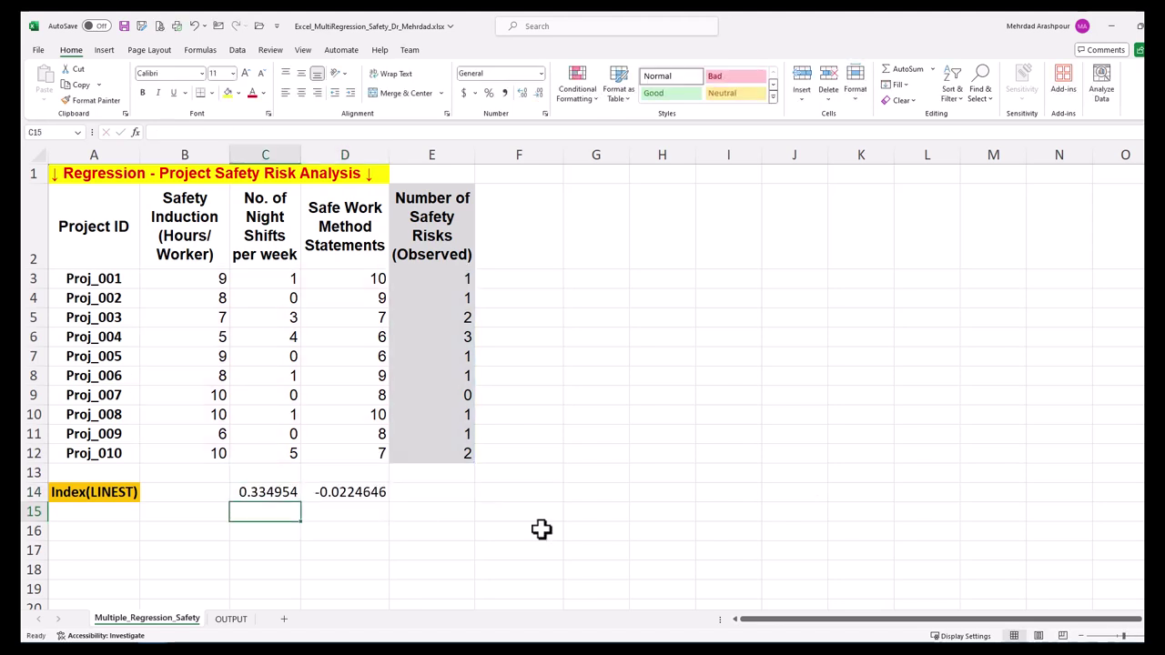
pyautogui.click(279, 494)
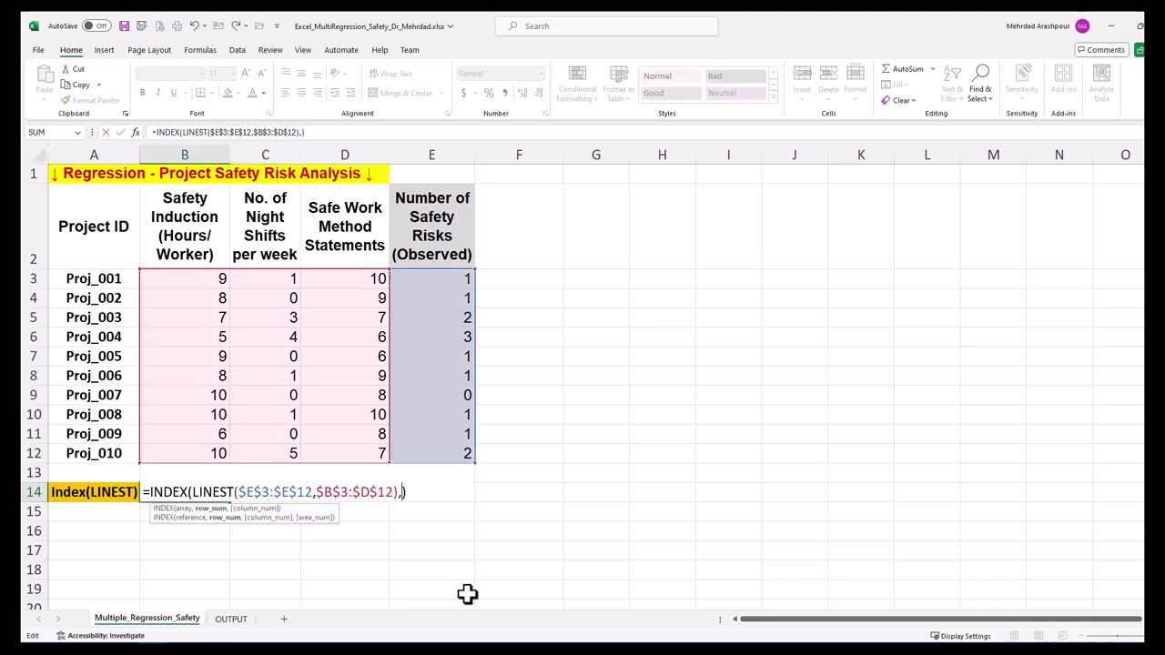
pyautogui.write('3:$E$12,$B$3:$D$12),3)')
pyautogui.hotkey('ctrl', 'shift', 'Return')
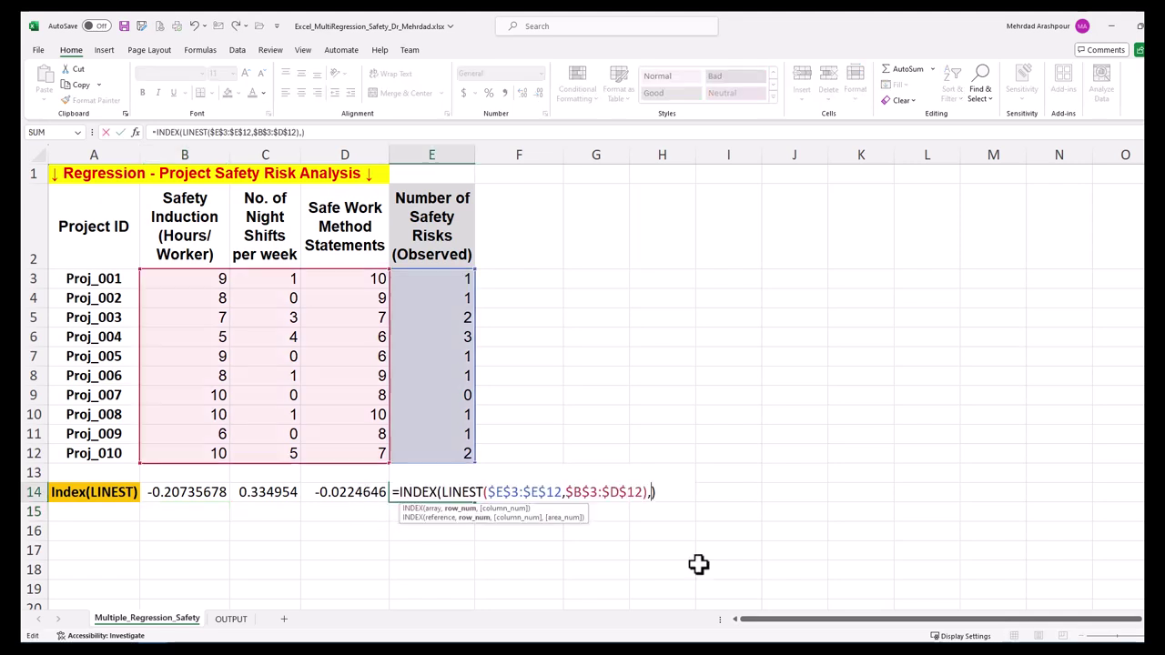
pyautogui.write('4')
pyautogui.hotkey('ctrl', 'shift', 'Return')
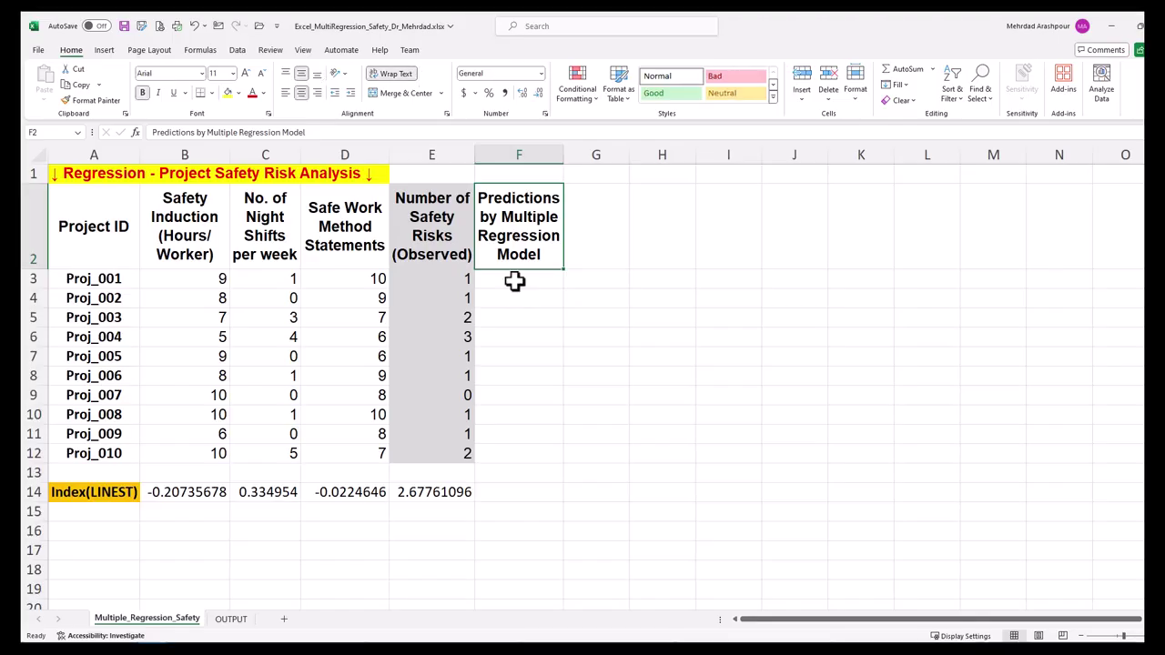
# Select F3 to begin the predictions column
pyautogui.click(515, 280)
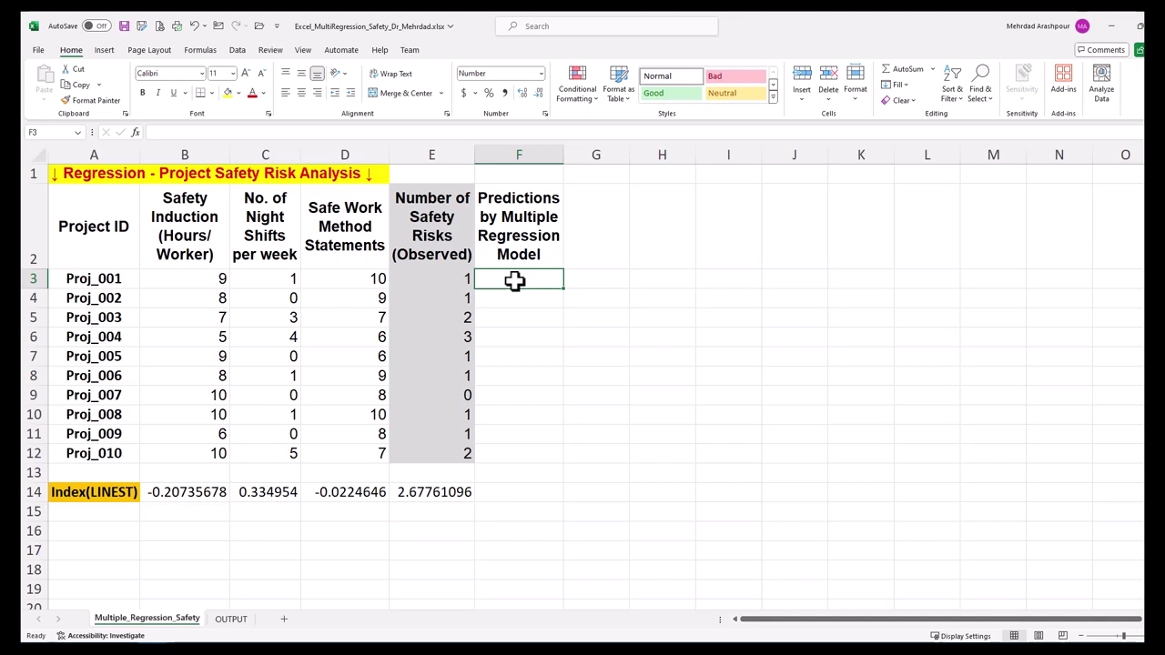
# Start the F3 prediction formula as $E$14 plus D3*$D$14
pyautogui.write('=')
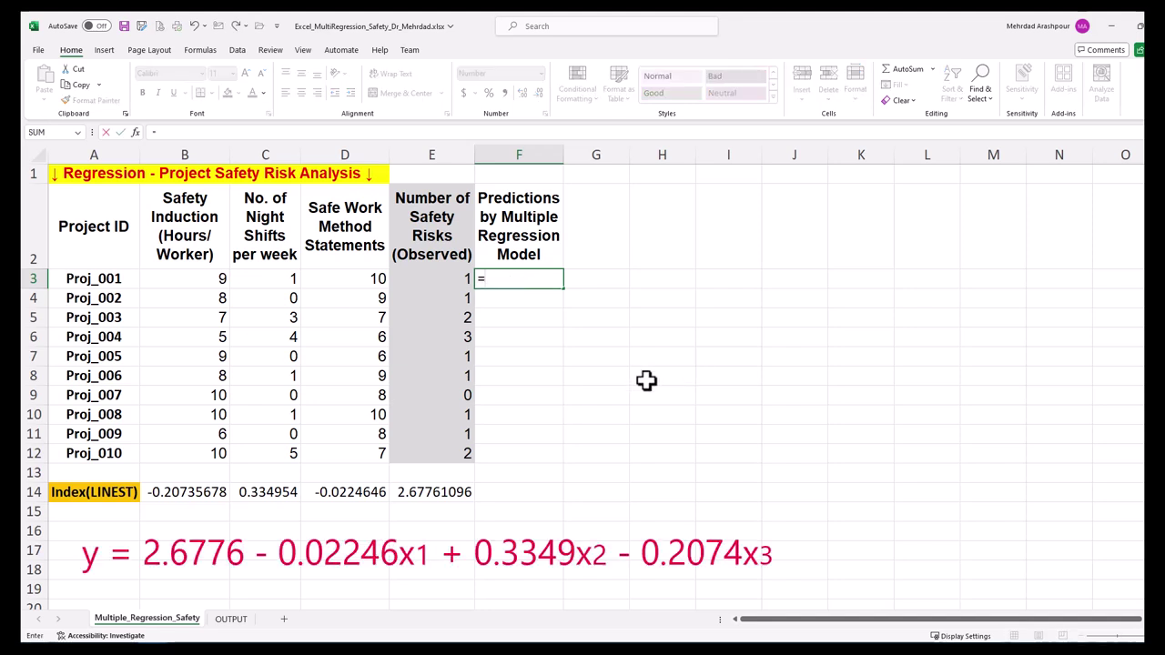
pyautogui.click(456, 491)
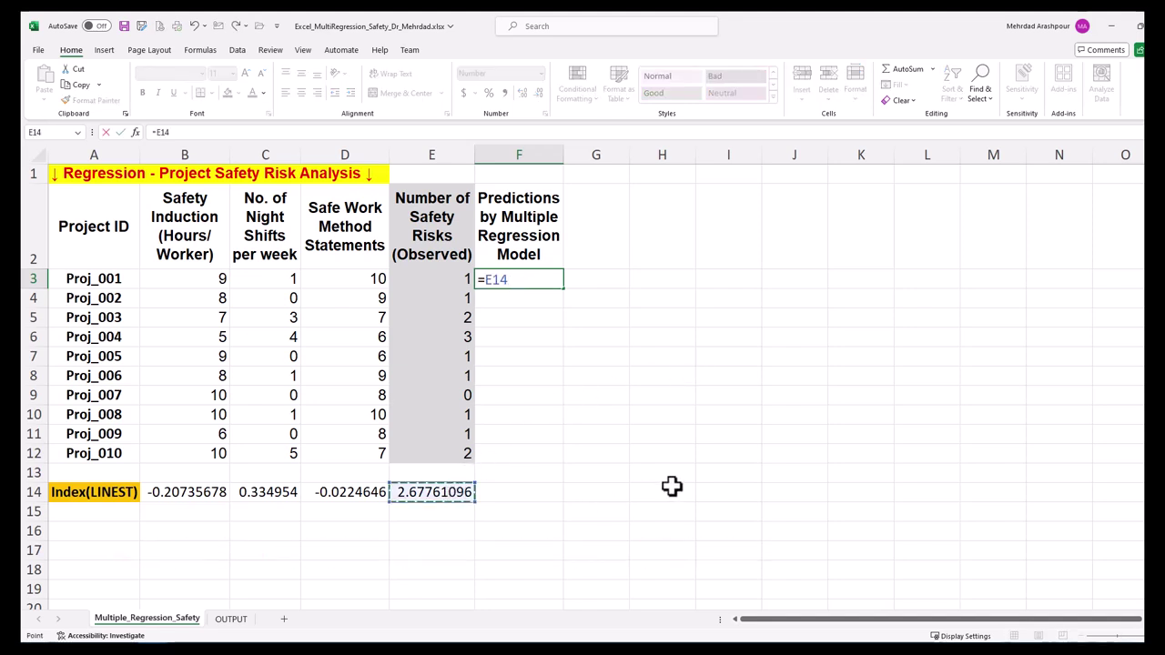
pyautogui.press('F4')
pyautogui.write('+')
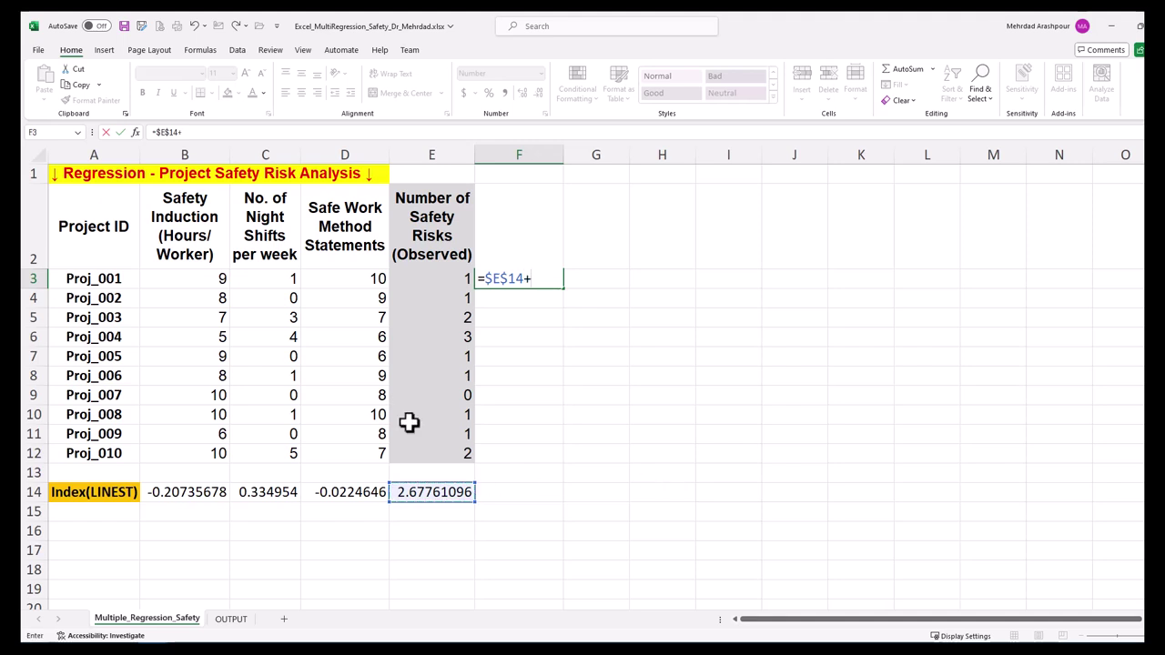
pyautogui.click(356, 279)
pyautogui.write('*')
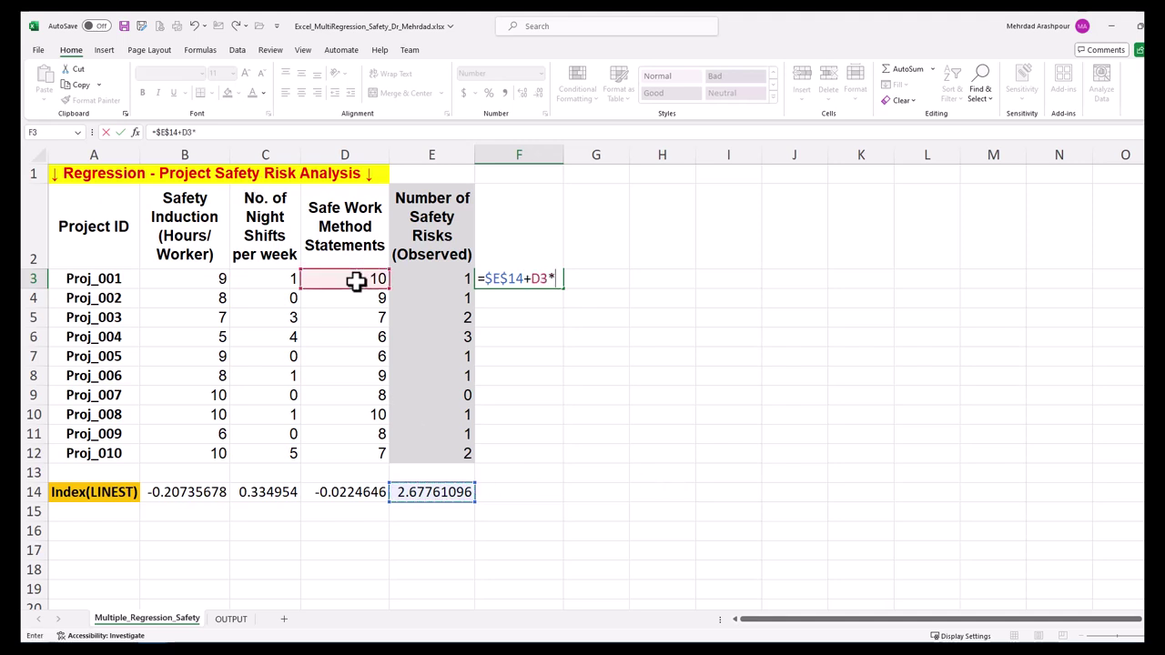
pyautogui.click(351, 491)
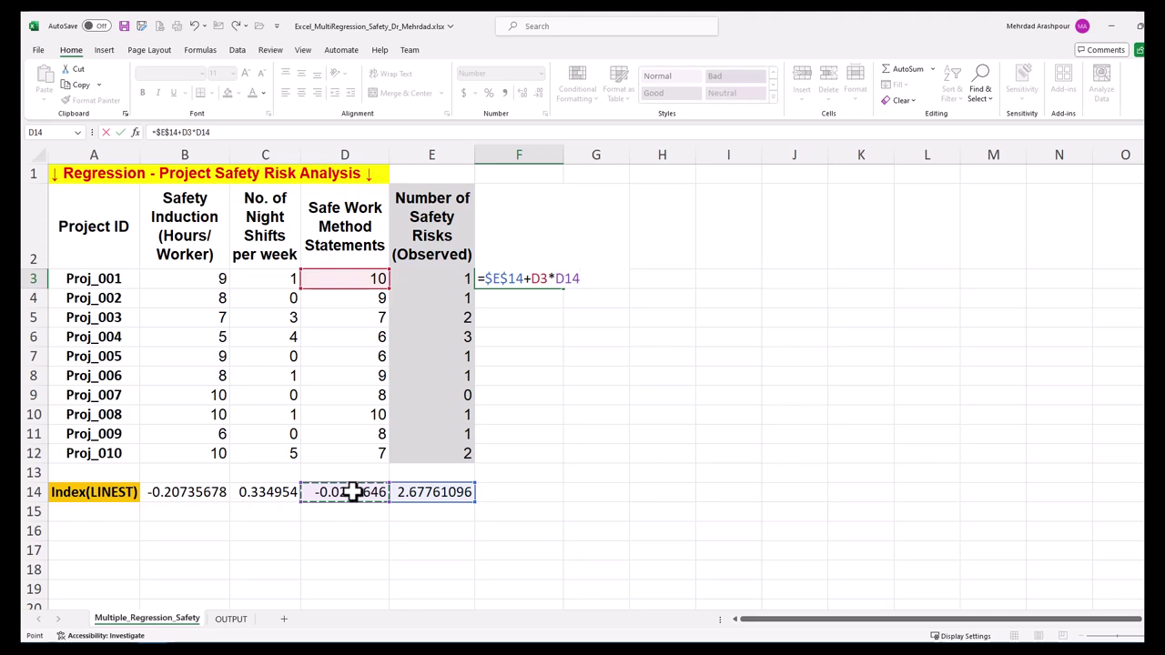
pyautogui.press('F4')
# Finish it with +C3*$C$14+B3*$B$14, giving a predicted risk of 0.92
pyautogui.write('+')
pyautogui.click(280, 279)
pyautogui.write('*')
pyautogui.click(265, 492)
pyautogui.press('F4')
pyautogui.write('+')
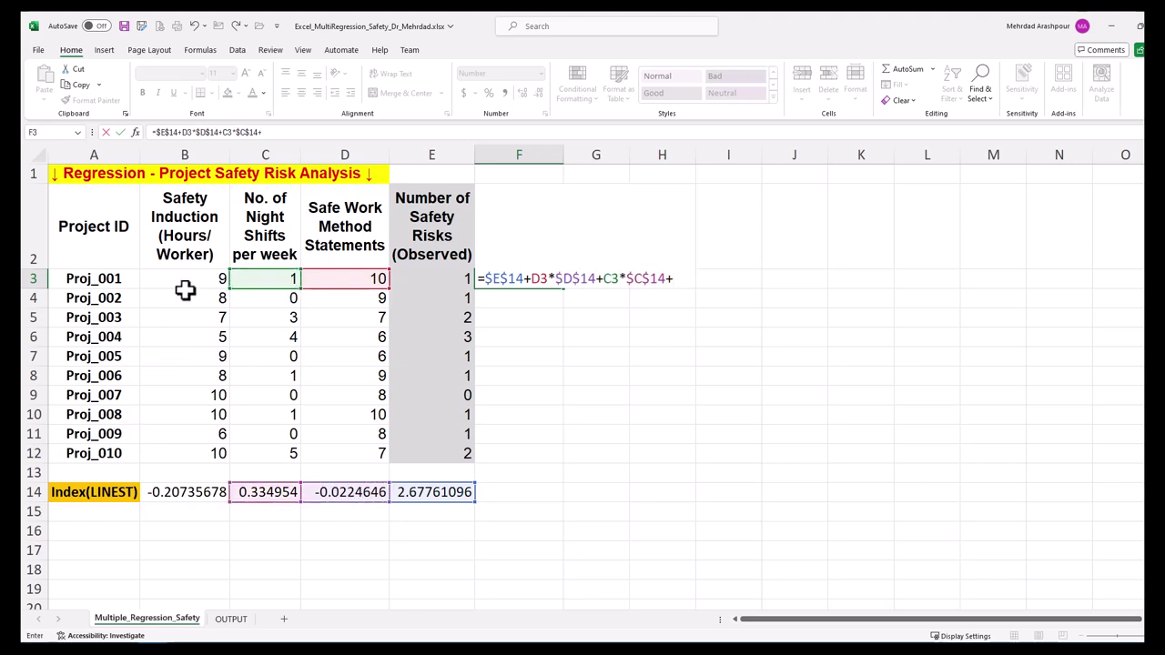
pyautogui.click(185, 282)
pyautogui.write('*')
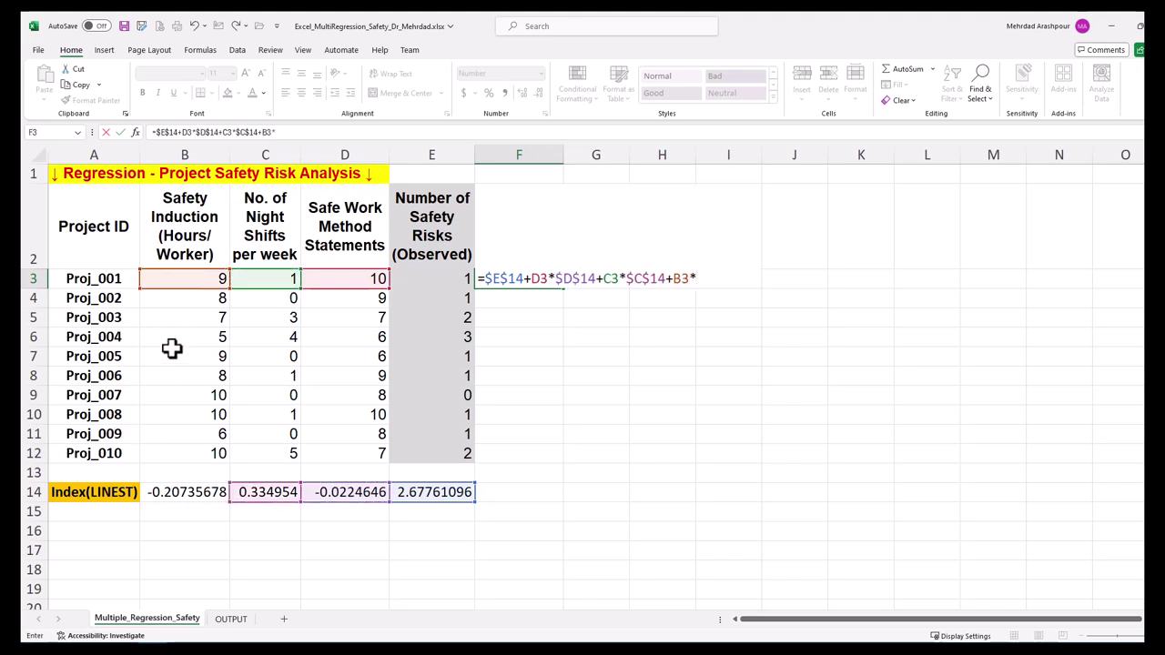
pyautogui.click(188, 492)
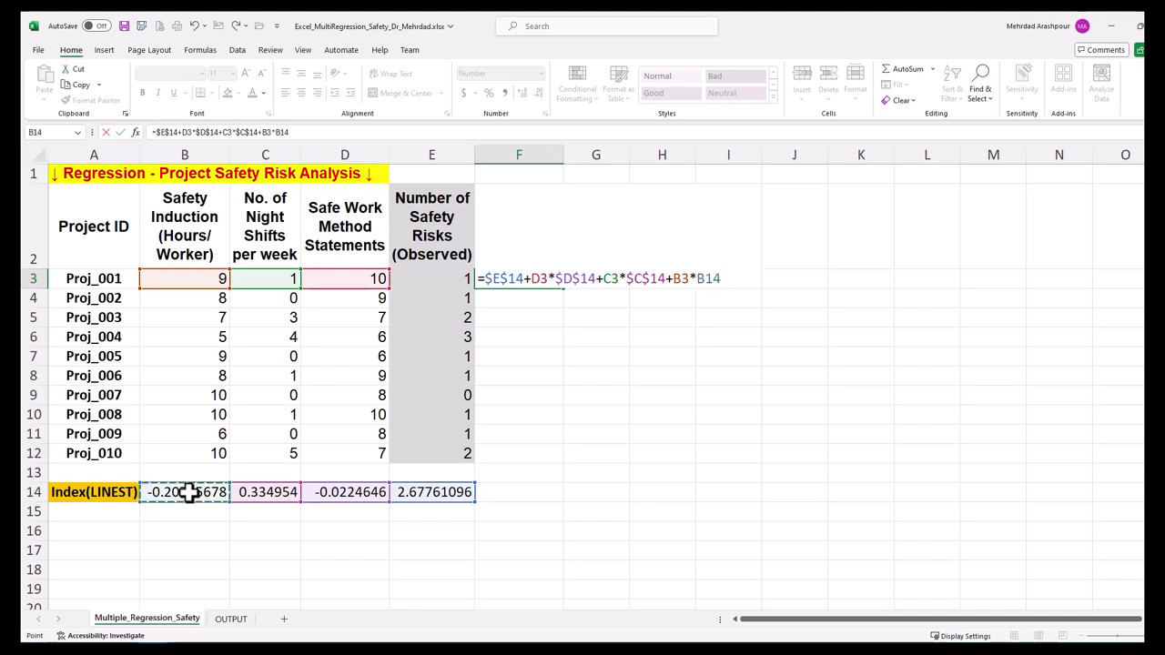
pyautogui.press('Return')
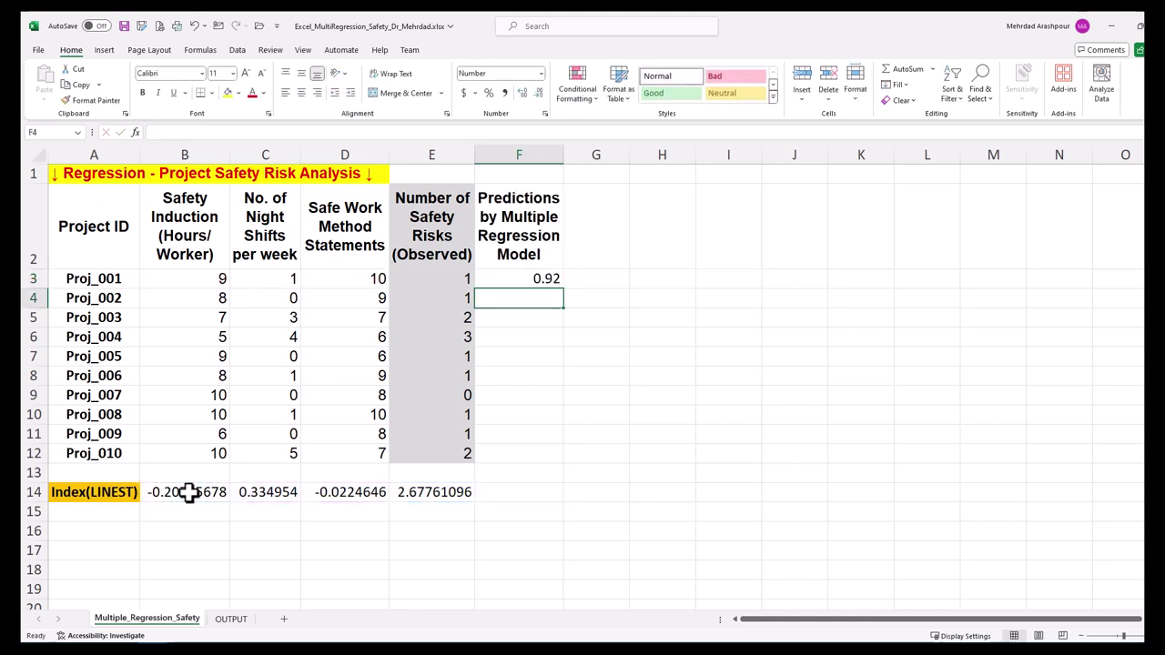
pyautogui.click(552, 279)
# Fill predictions down to F12 and place a Line with Markers chart of E2:F12 beside the table
pyautogui.moveTo(564, 288); pyautogui.dragTo(556, 460)
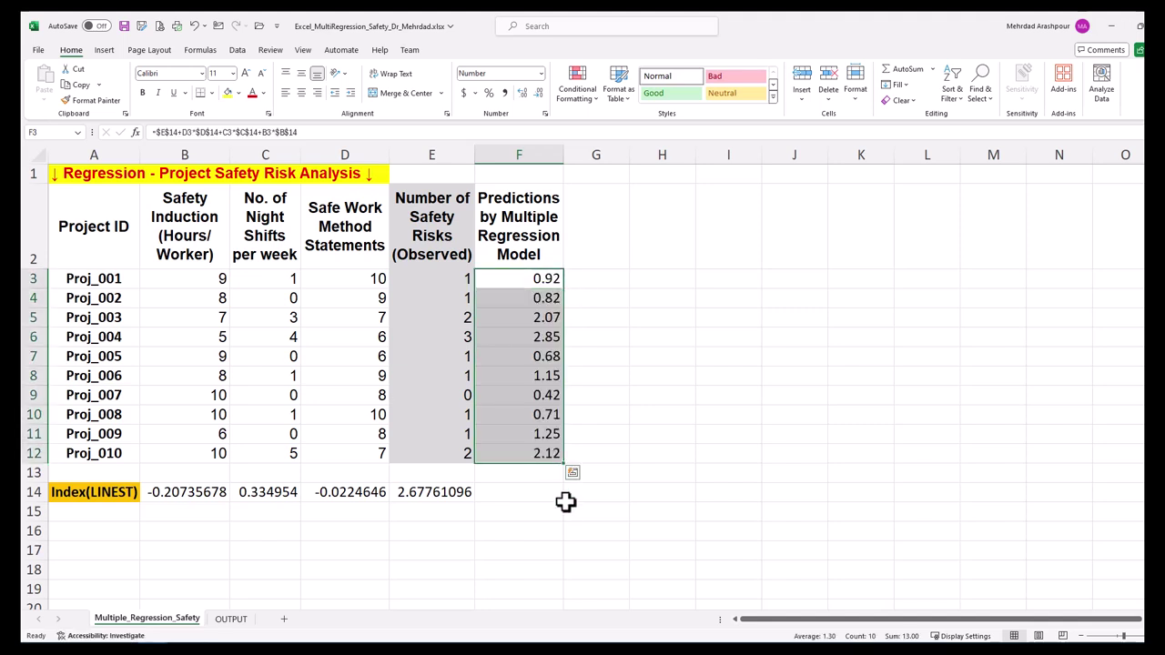
pyautogui.click(443, 257)
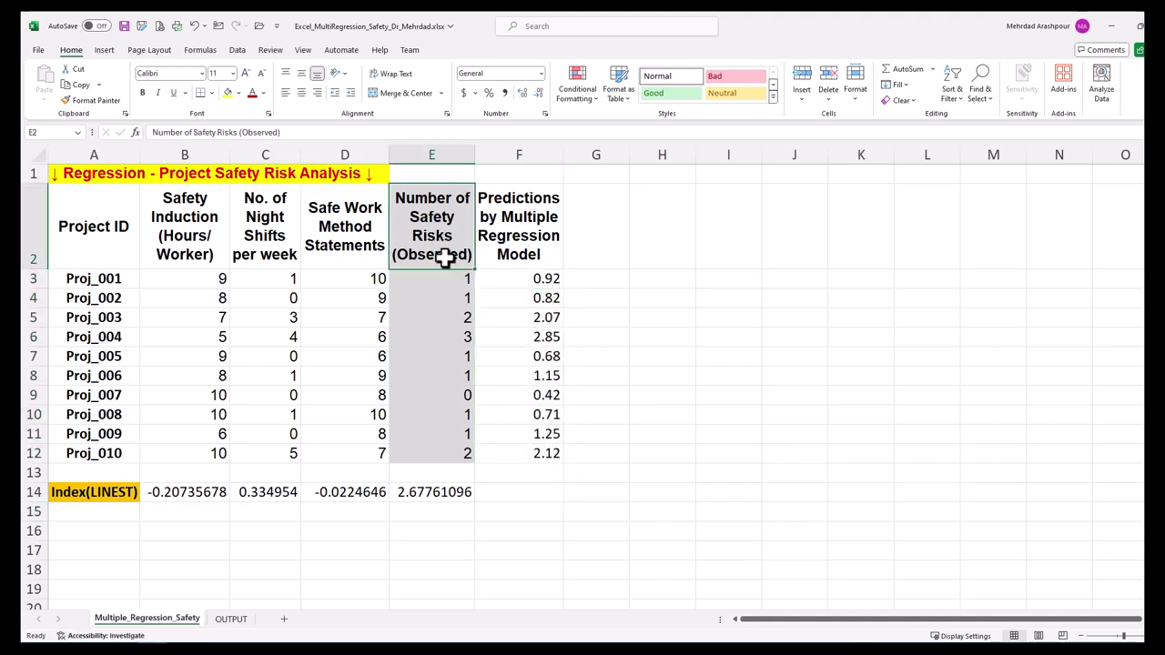
pyautogui.moveTo(444, 257); pyautogui.dragTo(512, 453)
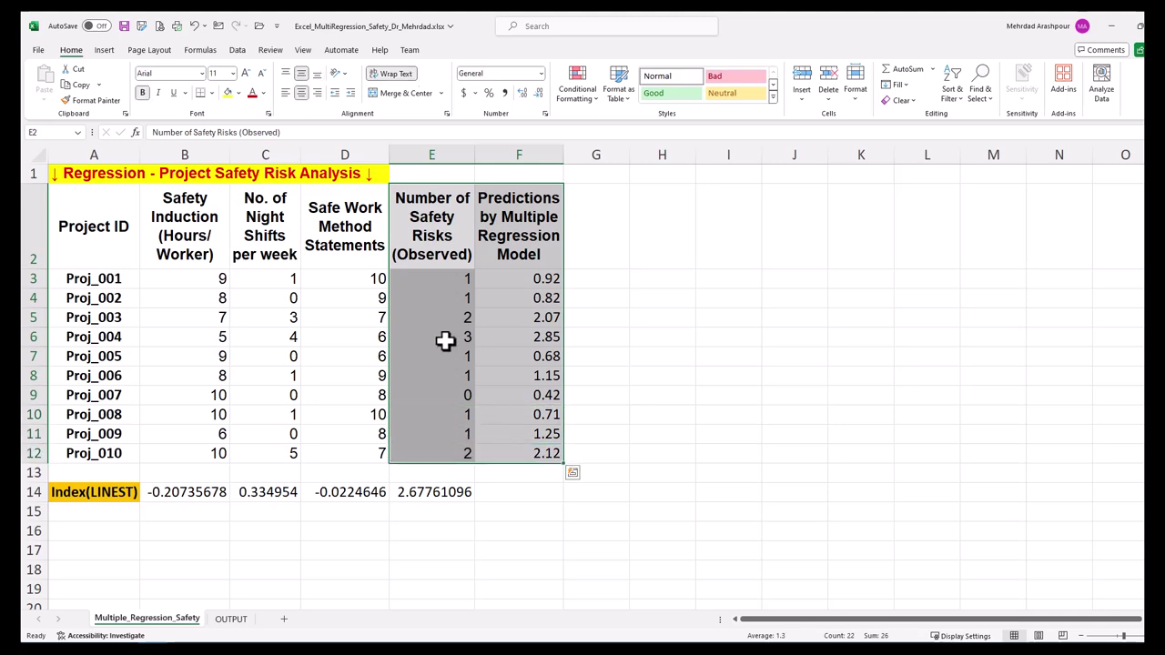
pyautogui.click(104, 50)
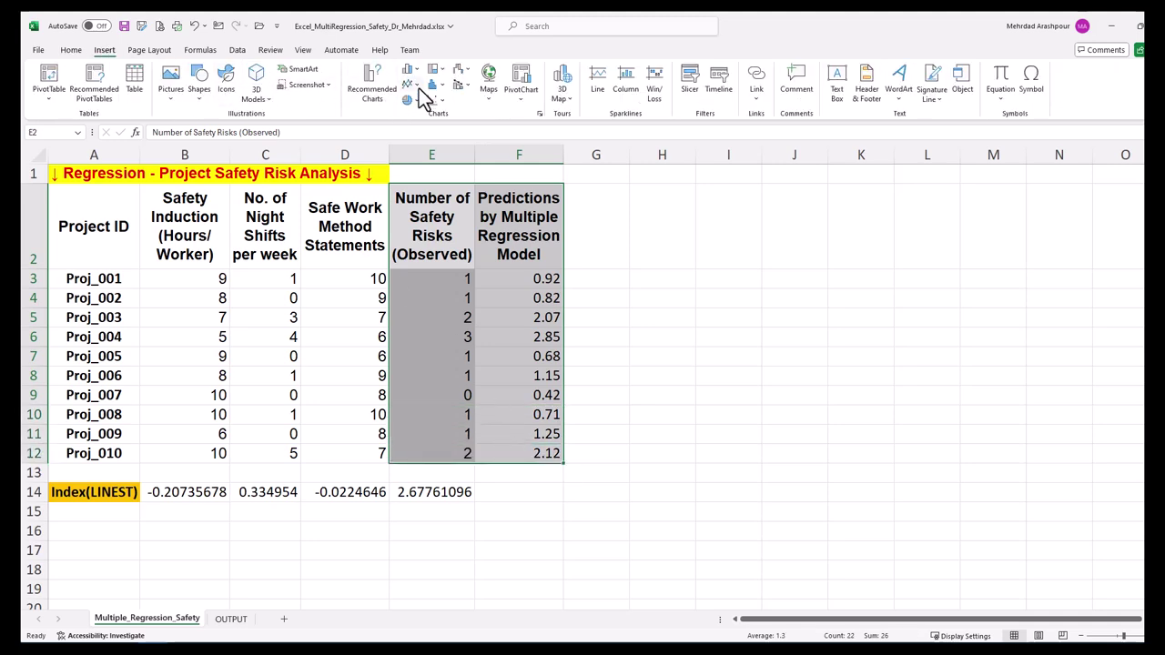
pyautogui.click(420, 86)
pyautogui.click(524, 129)
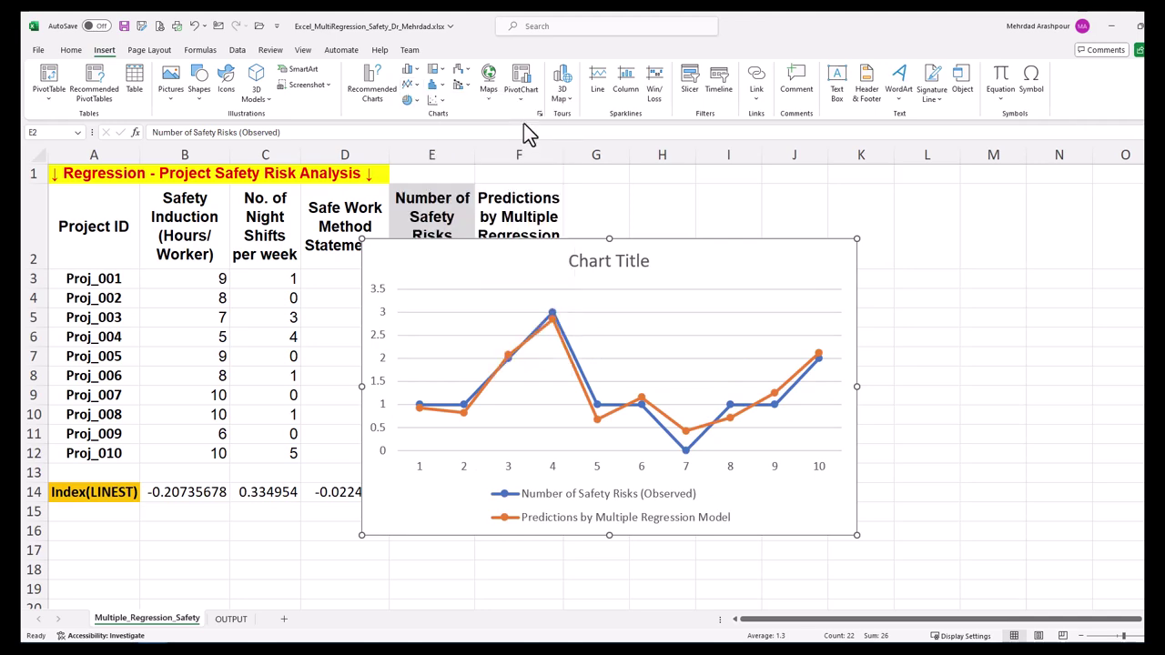
pyautogui.moveTo(655, 237); pyautogui.dragTo(880, 182)
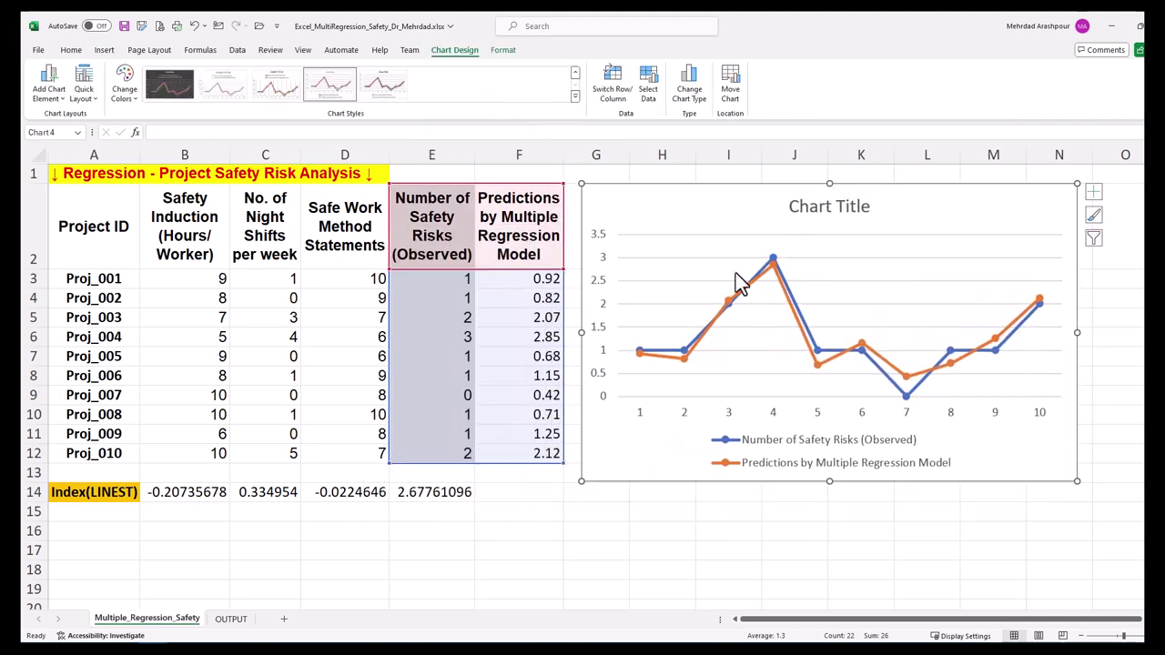
# Change to a Combo chart: Observed as Clustered Column, Predictions as Line with Markers
pyautogui.rightClick(649, 458)
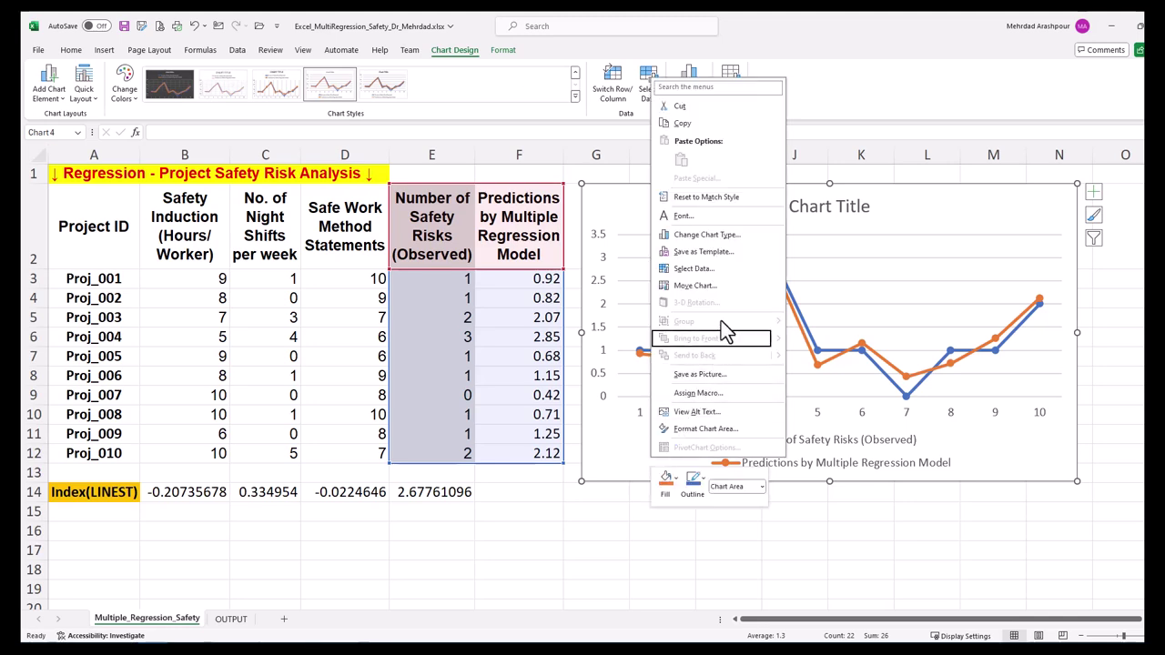
pyautogui.click(737, 236)
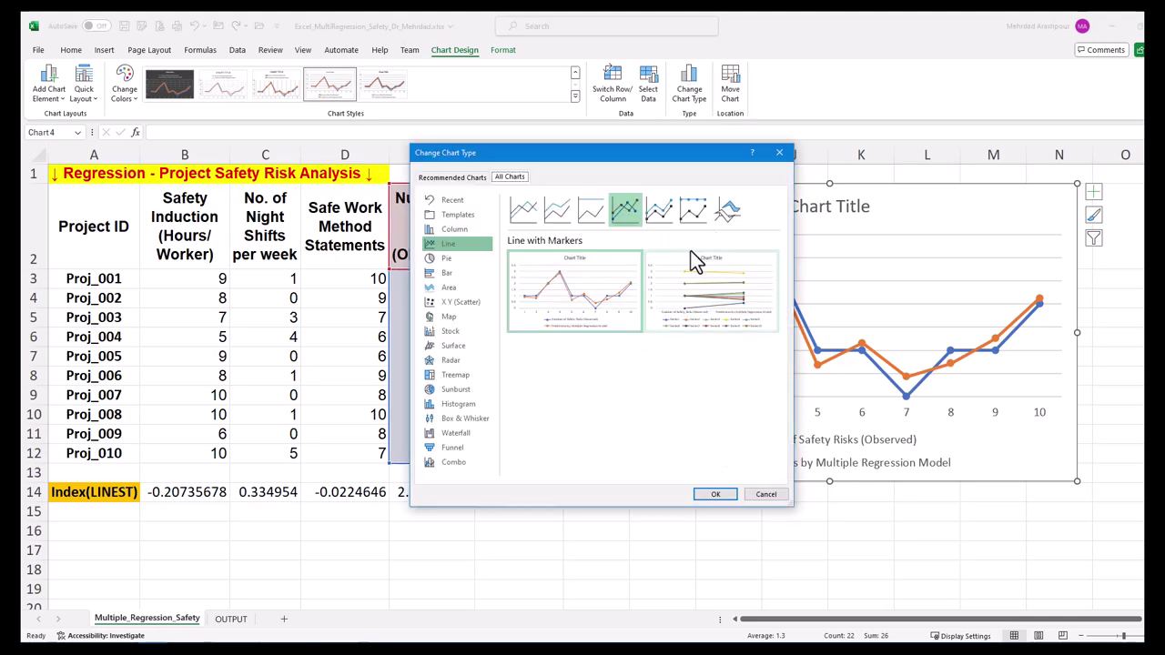
pyautogui.click(473, 462)
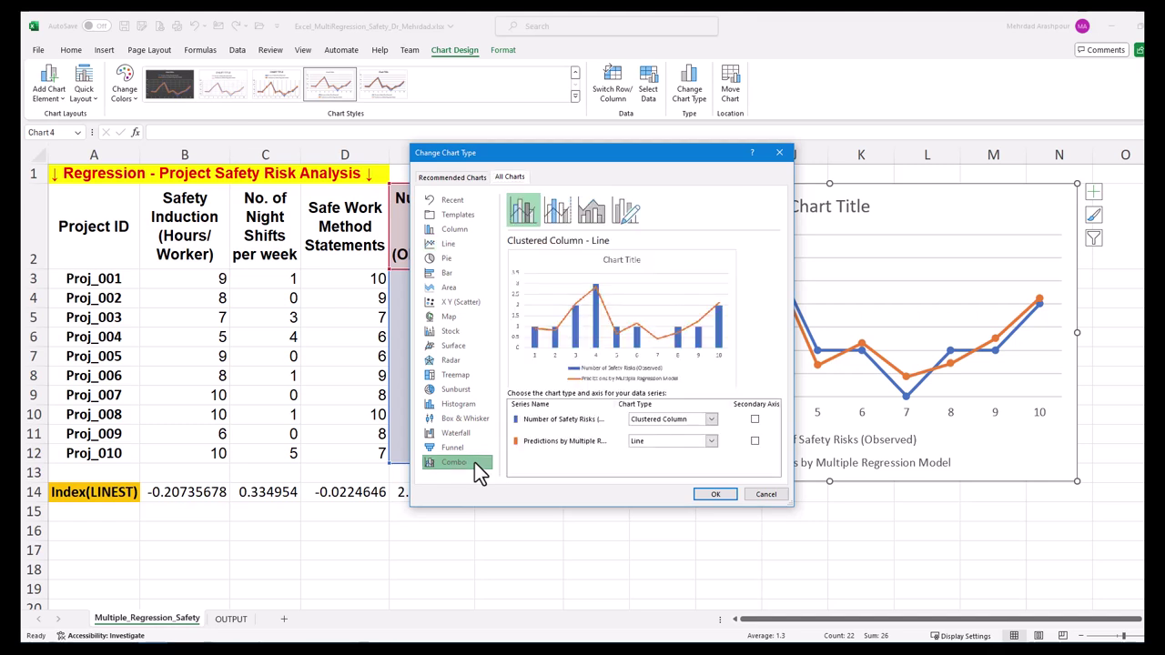
pyautogui.click(711, 419)
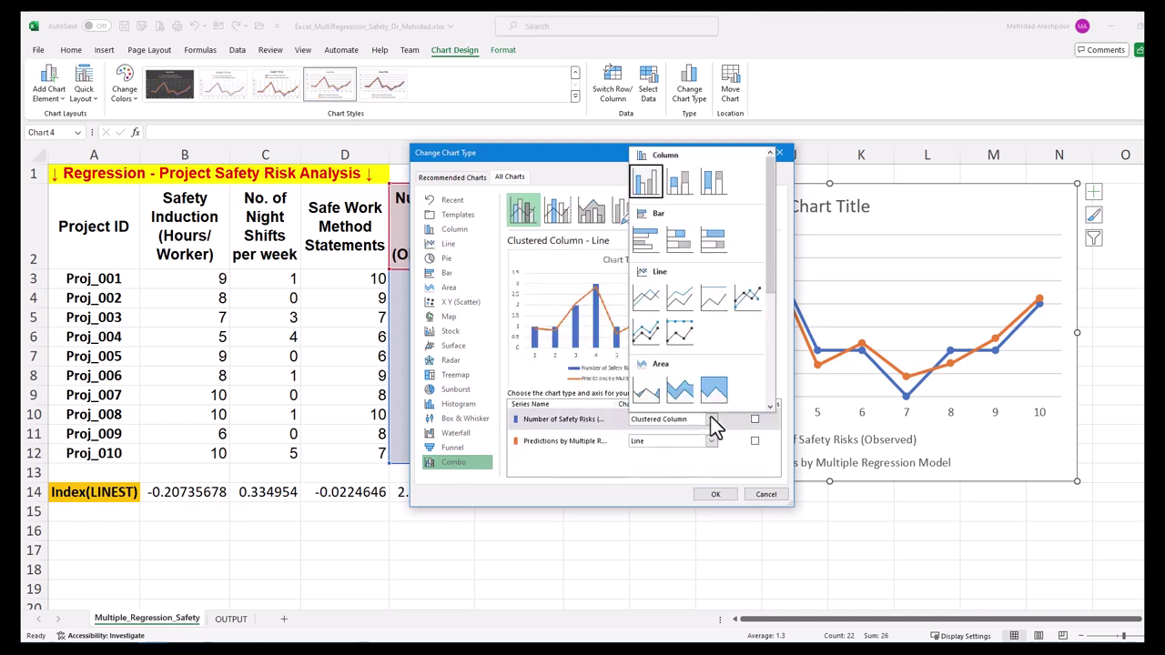
pyautogui.click(711, 416)
pyautogui.click(715, 444)
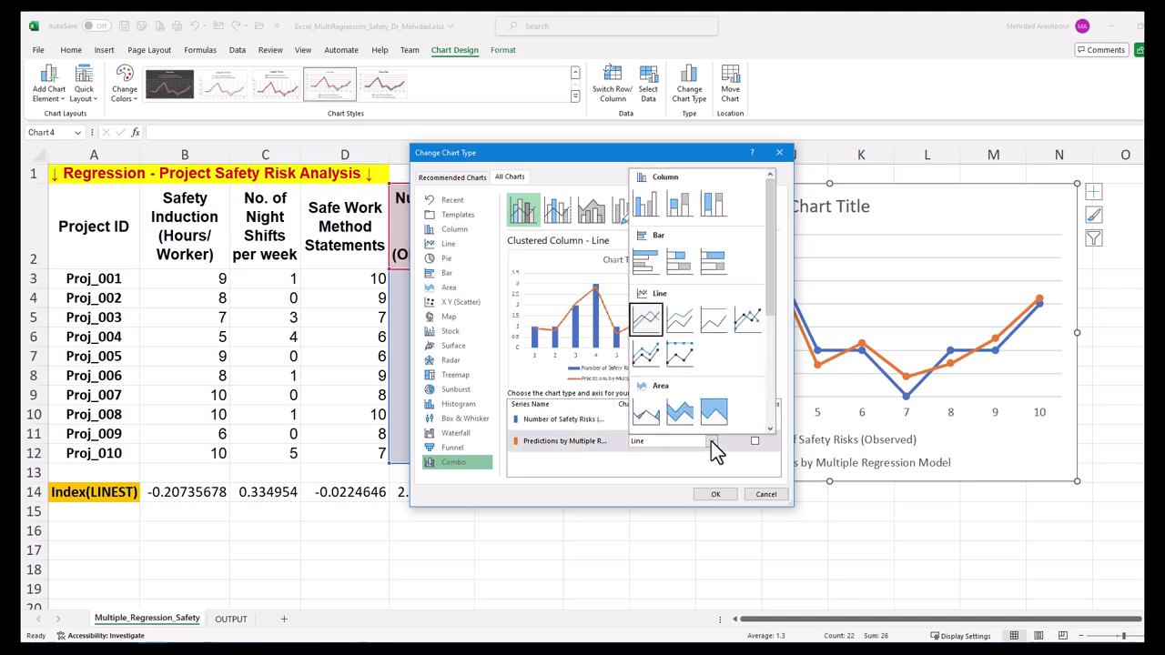
pyautogui.click(737, 319)
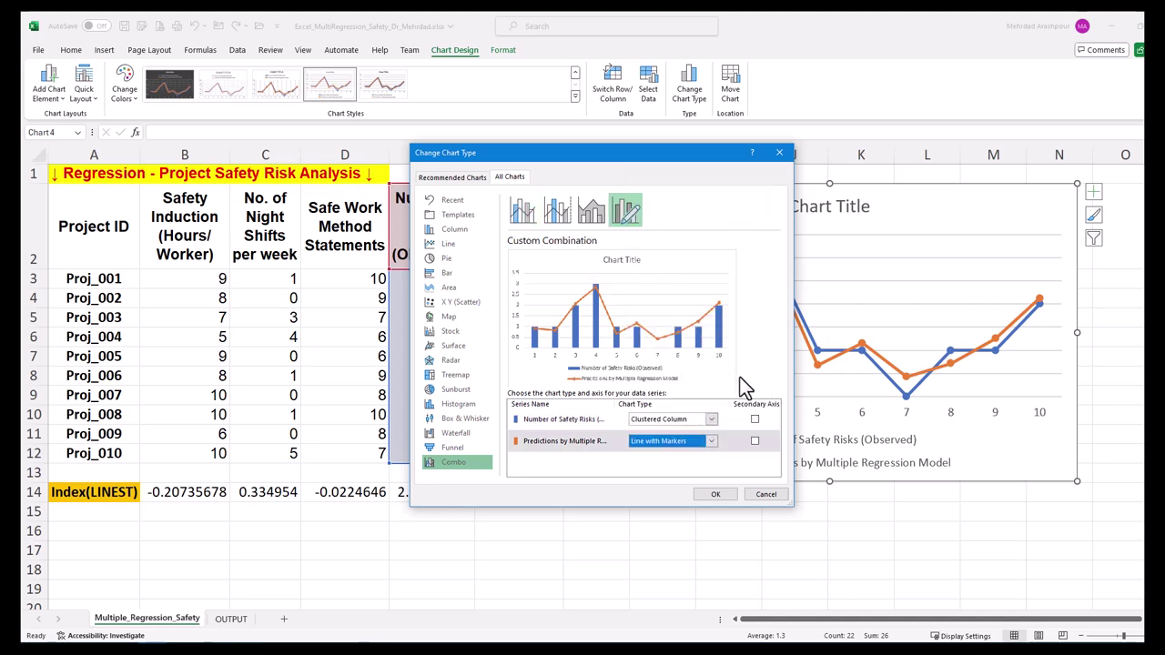
pyautogui.click(719, 496)
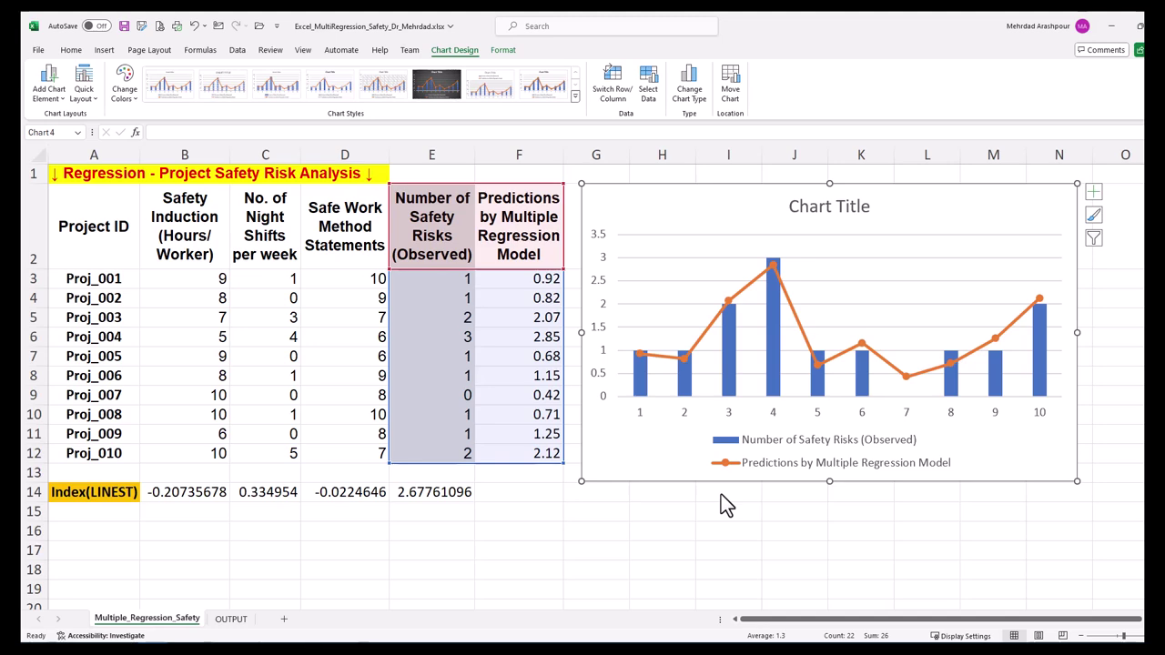